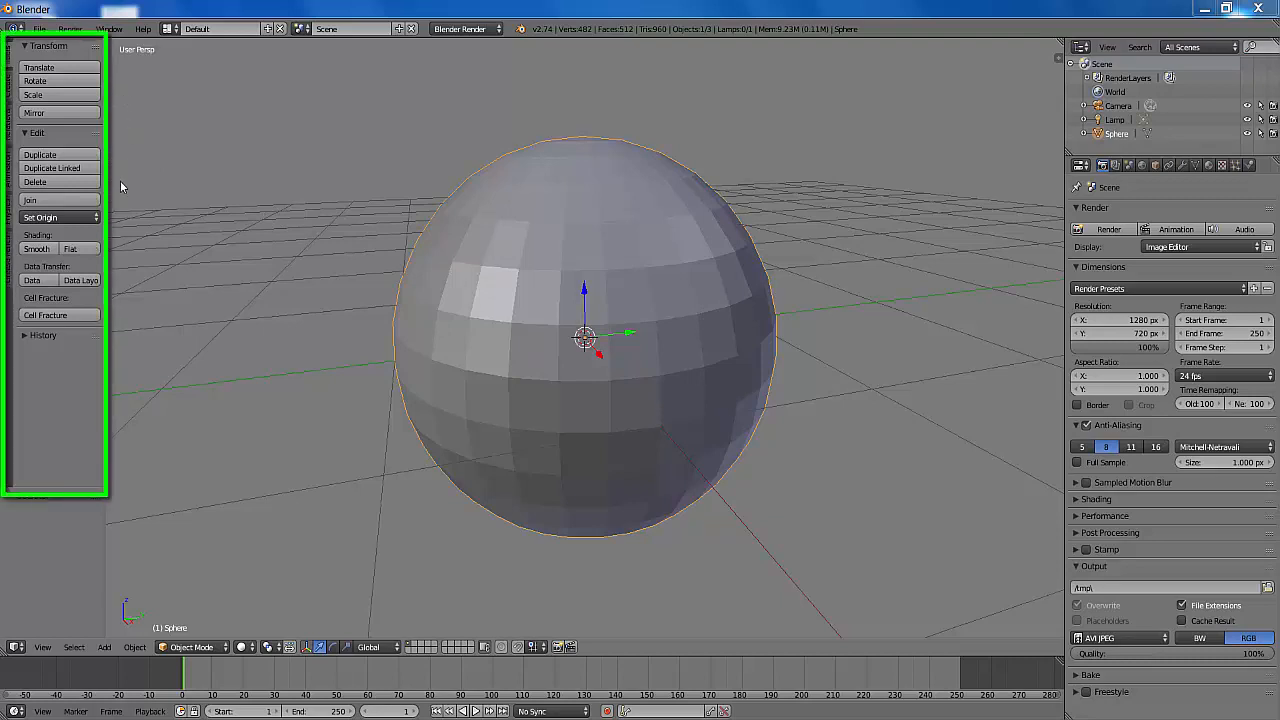
Apply smooth shading to the selected sphere.
{"action": "left_click", "coordinate": [37, 249]}
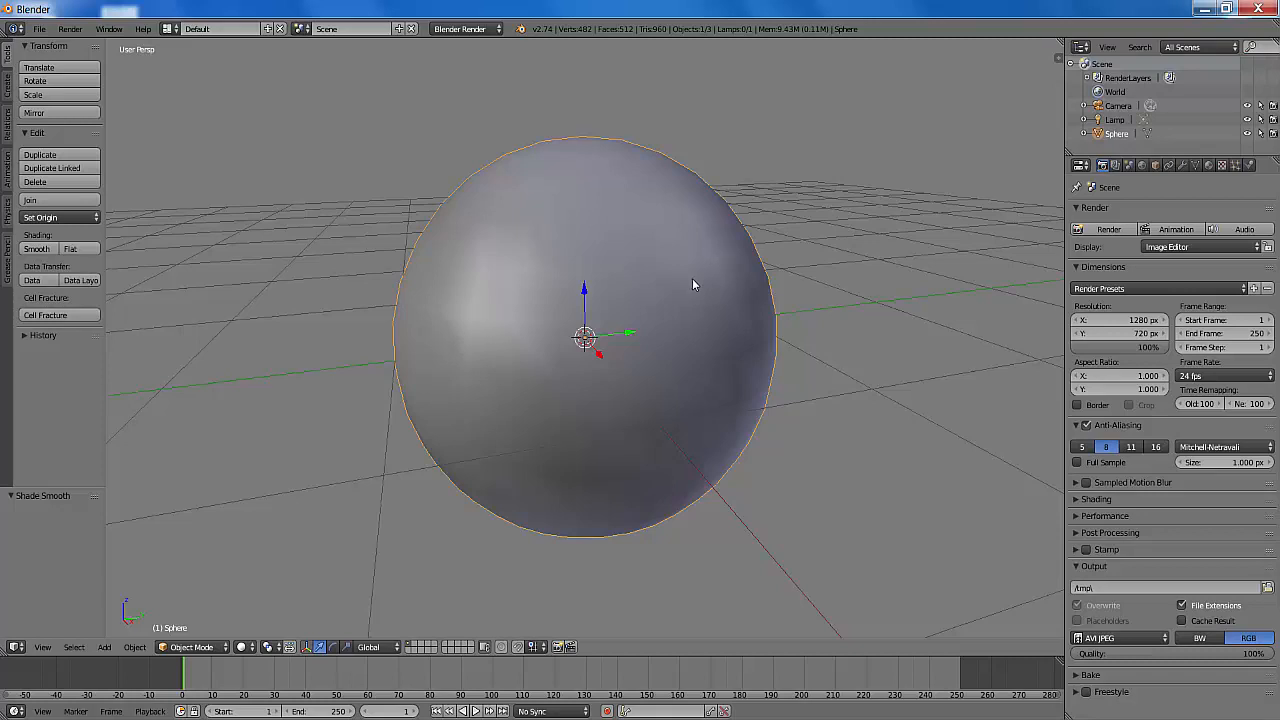
Select the lamp and the camera in turn to review the other objects in the scene.
{"action": "scroll", "coordinate": [692, 285], "scroll_direction": "down", "scroll_amount": 8}
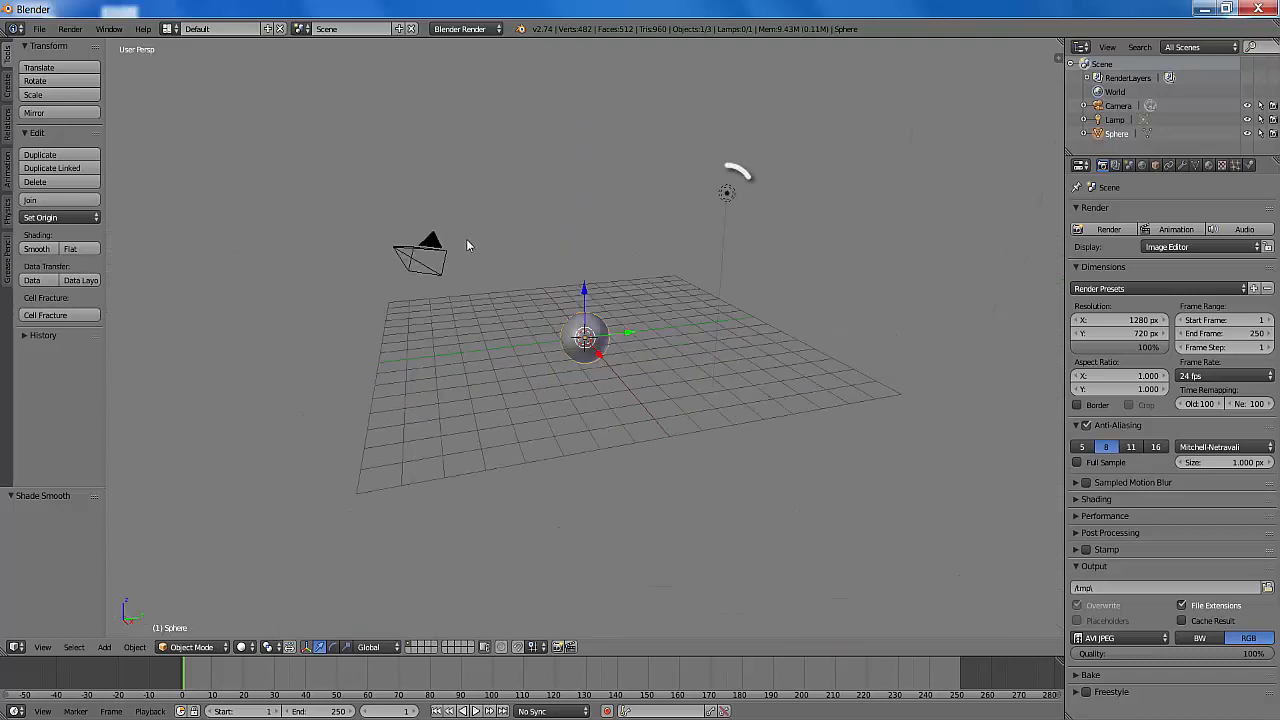
{"action": "right_click", "coordinate": [722, 196]}
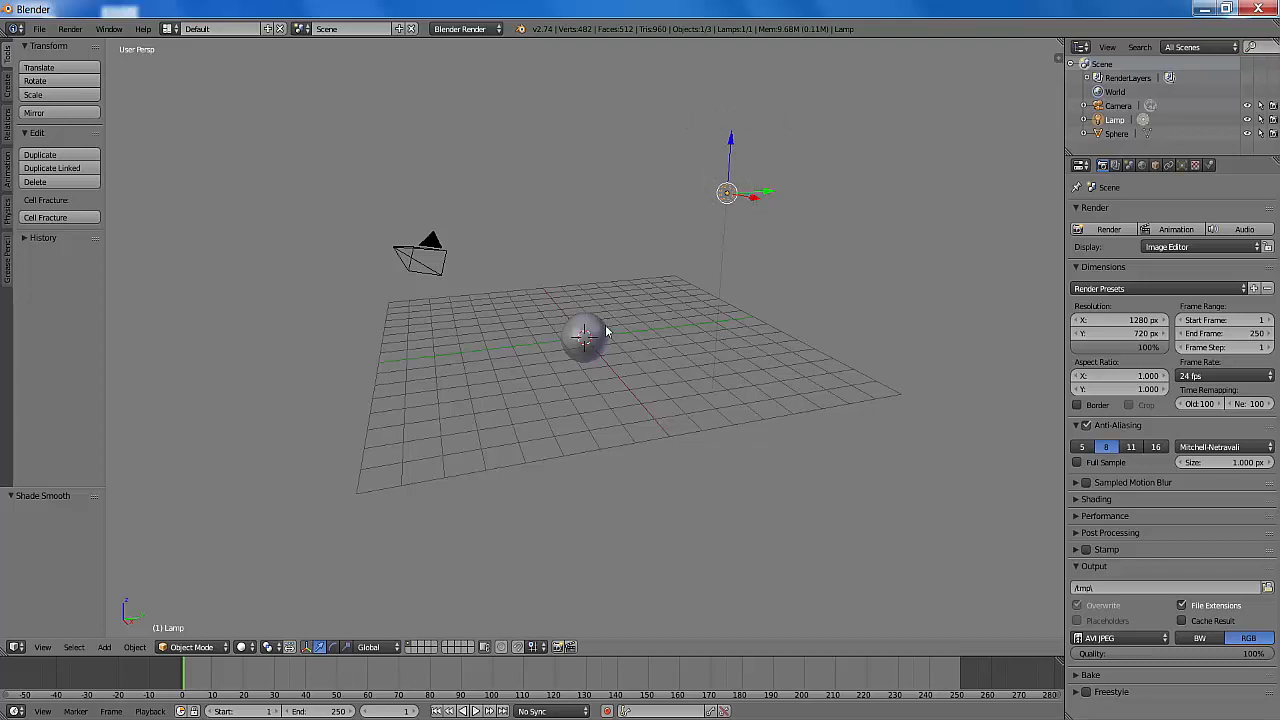
{"action": "right_click", "coordinate": [428, 255]}
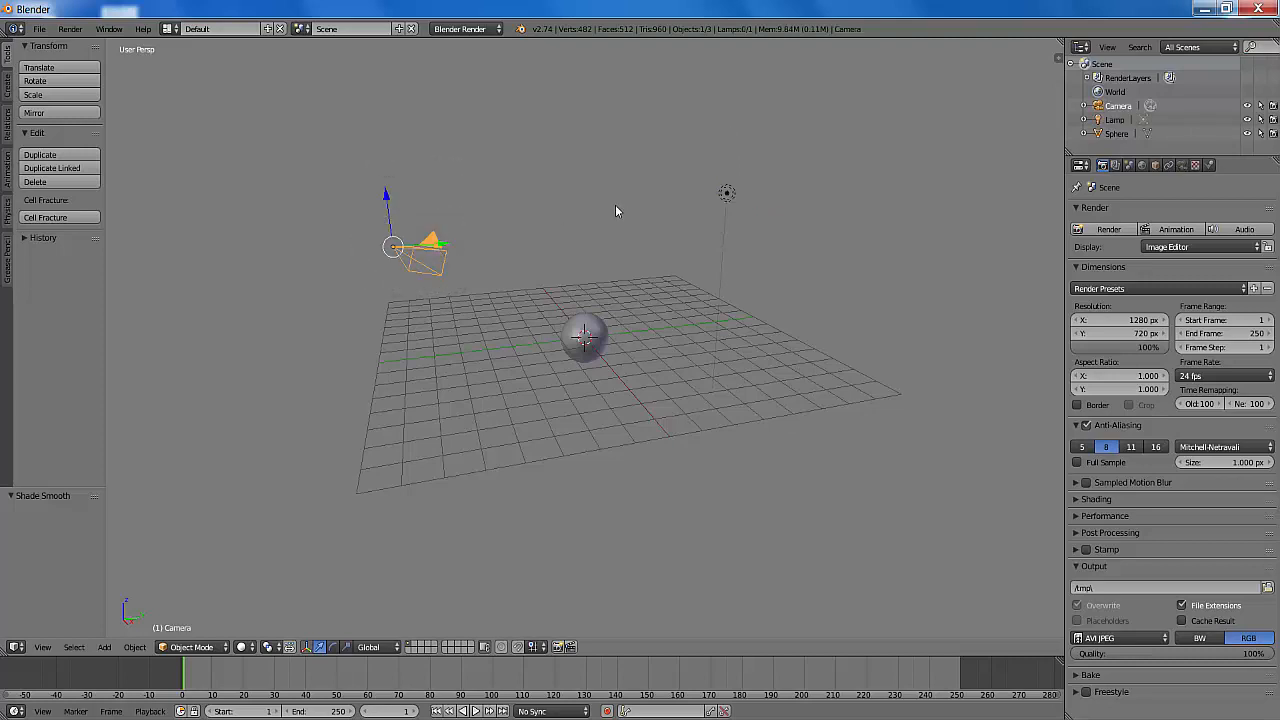
Select the sphere and add a new material to it.
{"action": "right_click", "coordinate": [585, 324]}
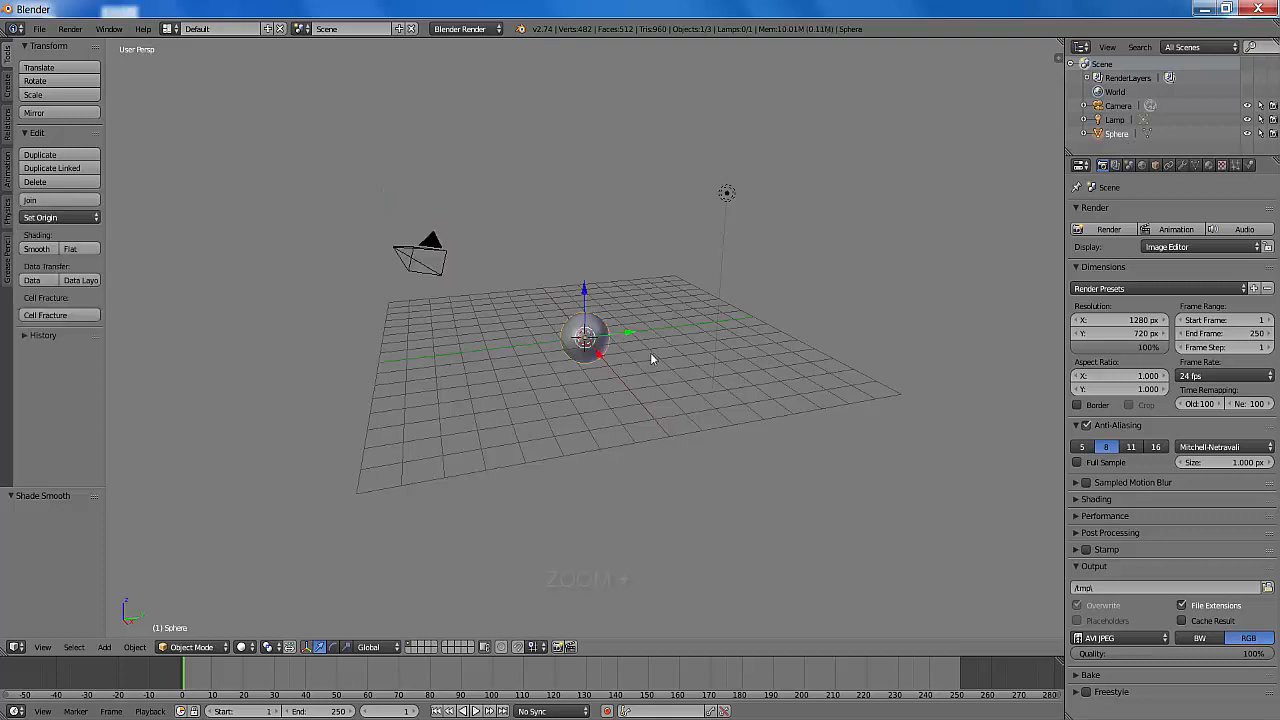
{"action": "scroll", "coordinate": [651, 359], "scroll_direction": "up", "scroll_amount": 6}
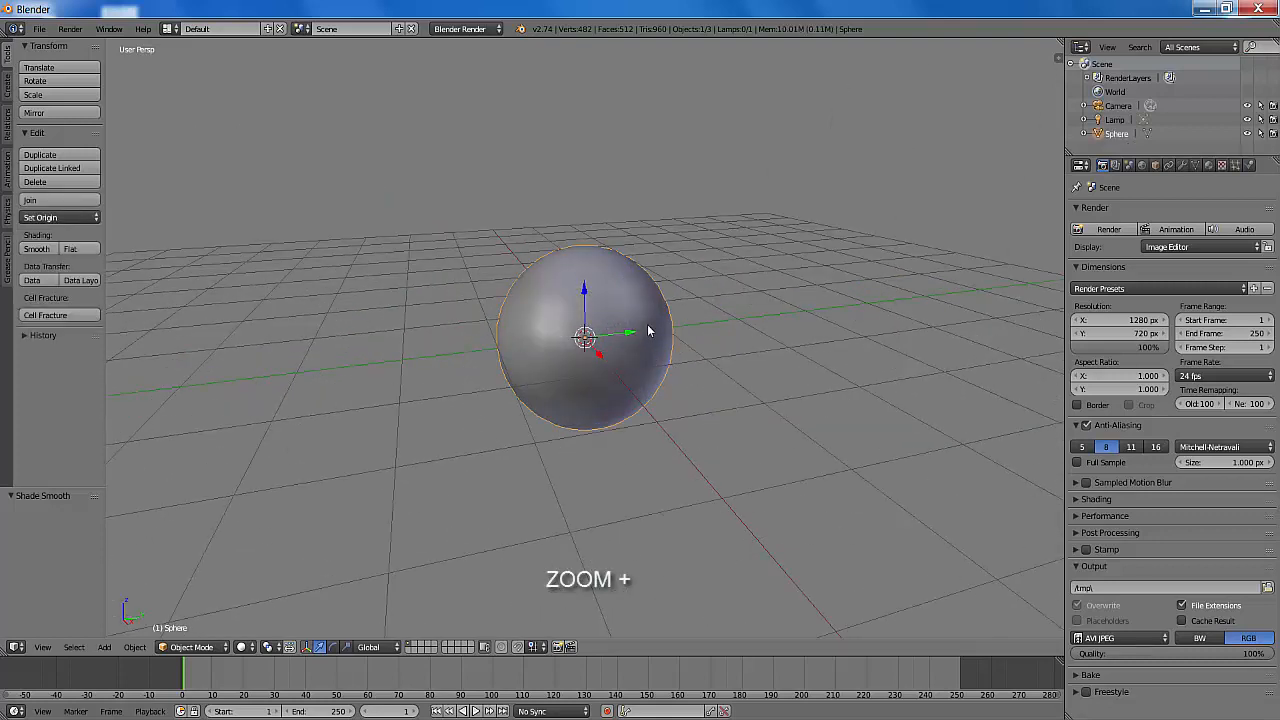
{"action": "scroll", "coordinate": [648, 331], "scroll_direction": "up", "scroll_amount": 3}
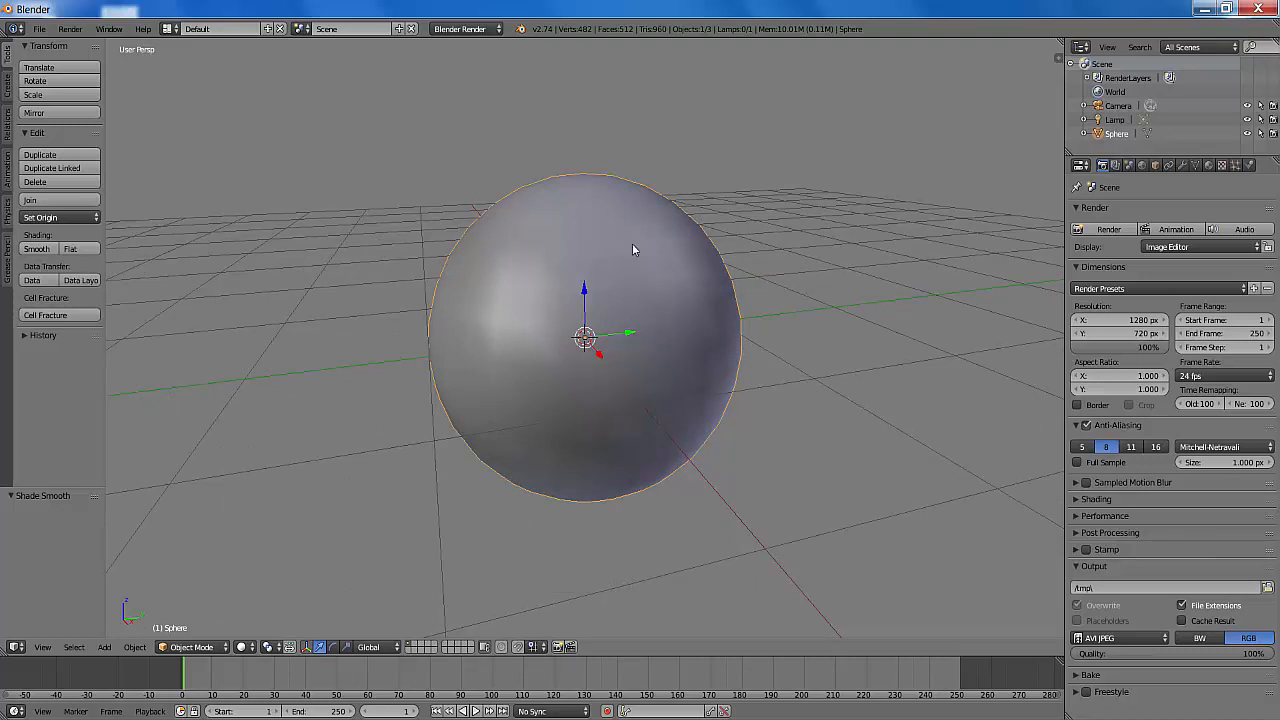
{"action": "left_click", "coordinate": [1208, 165]}
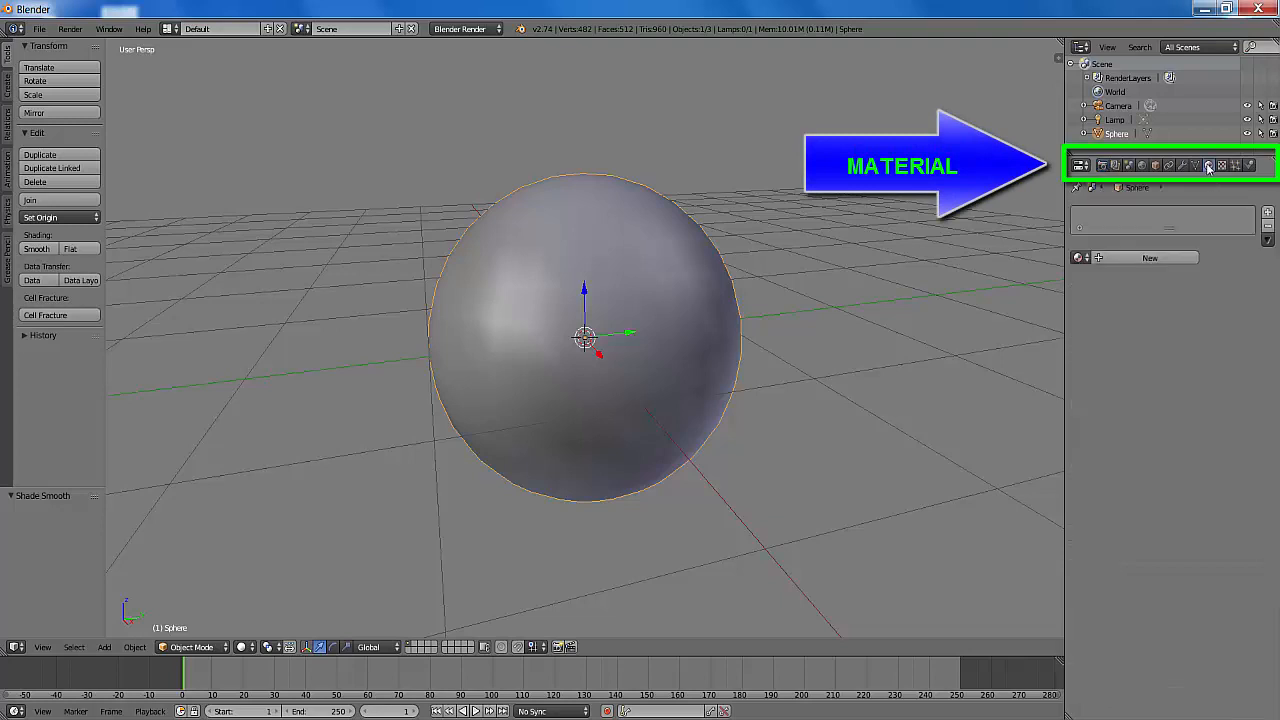
{"action": "left_click", "coordinate": [1148, 257]}
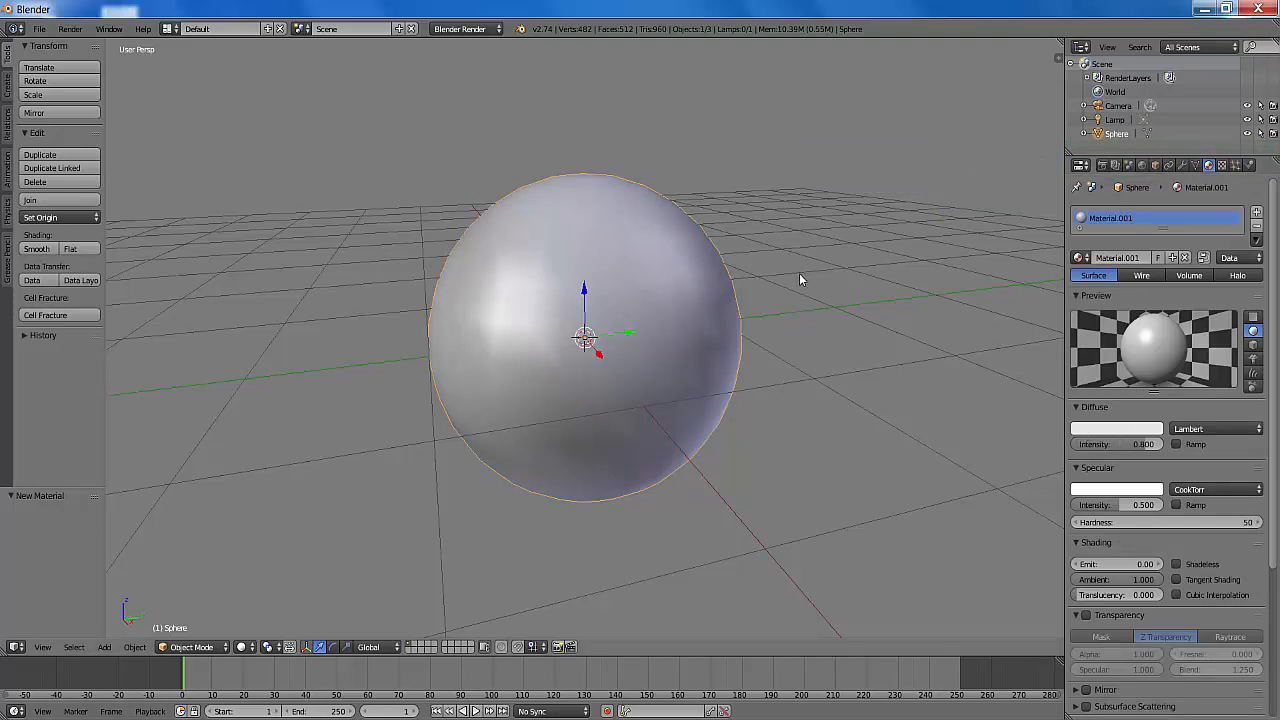
Examine the texture settings for the world, material and brush contexts.
{"action": "left_click", "coordinate": [1222, 165]}
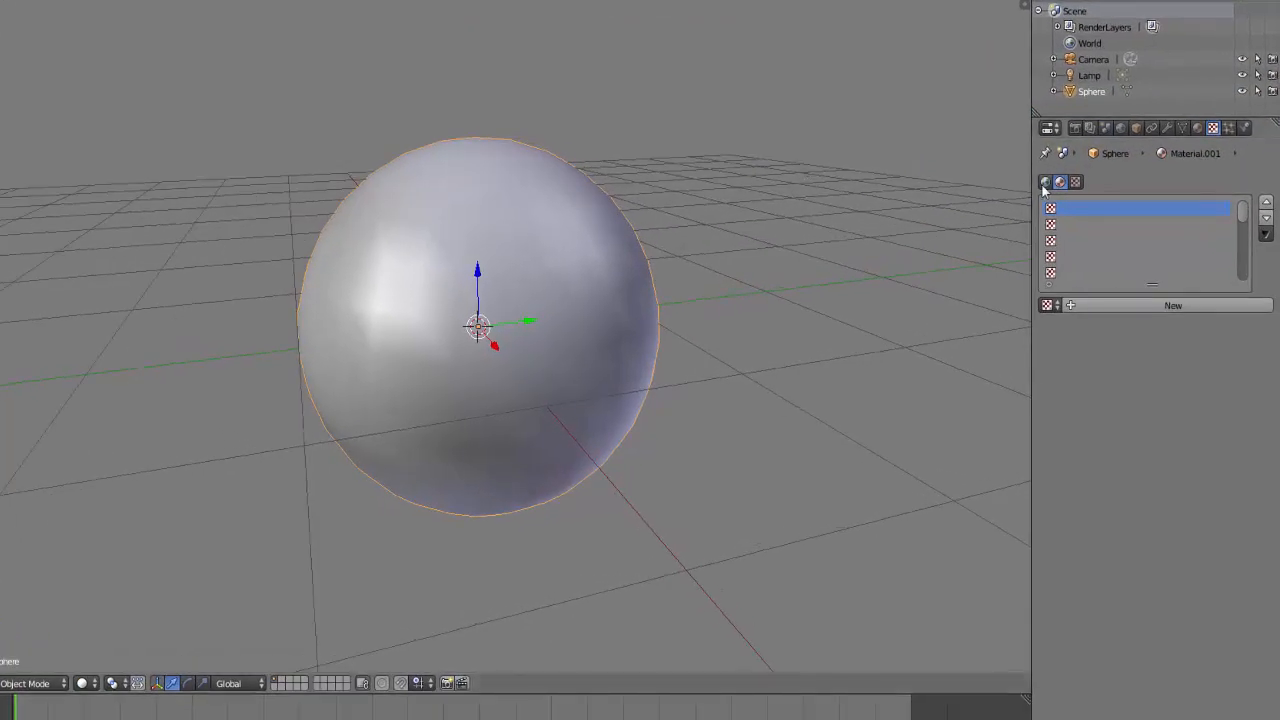
{"action": "left_click", "coordinate": [1045, 182]}
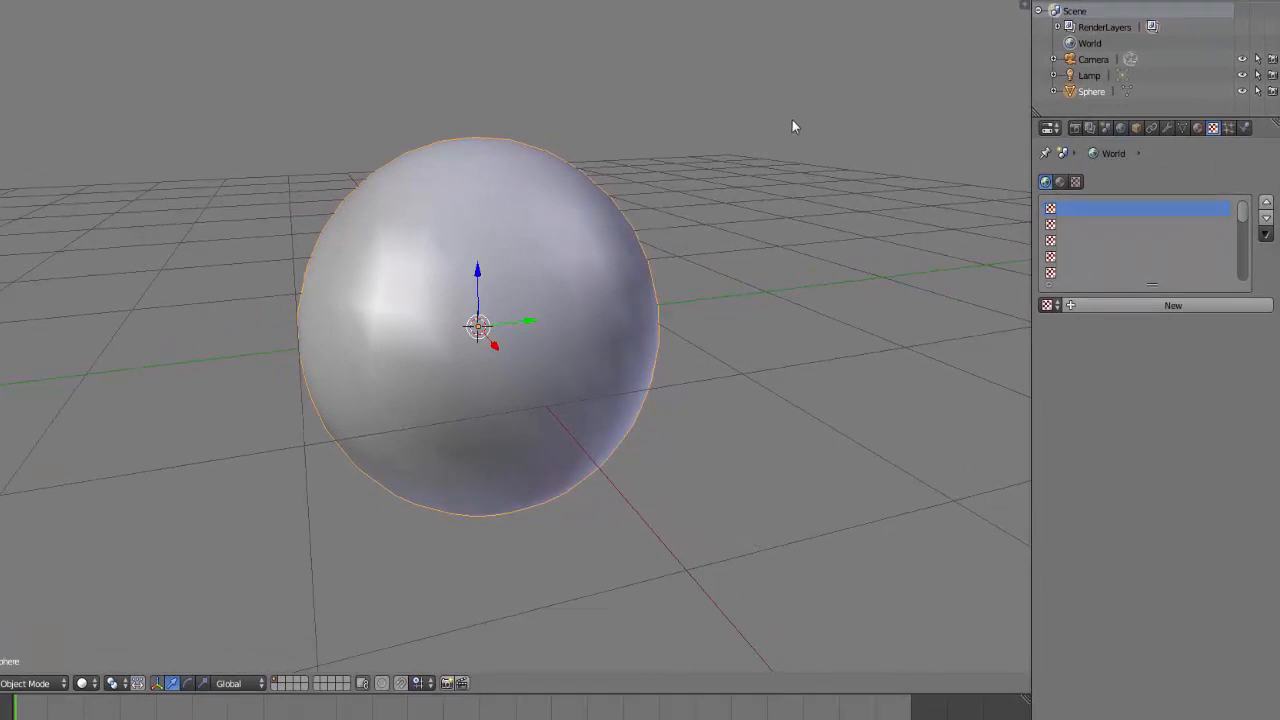
{"action": "left_click", "coordinate": [1061, 182]}
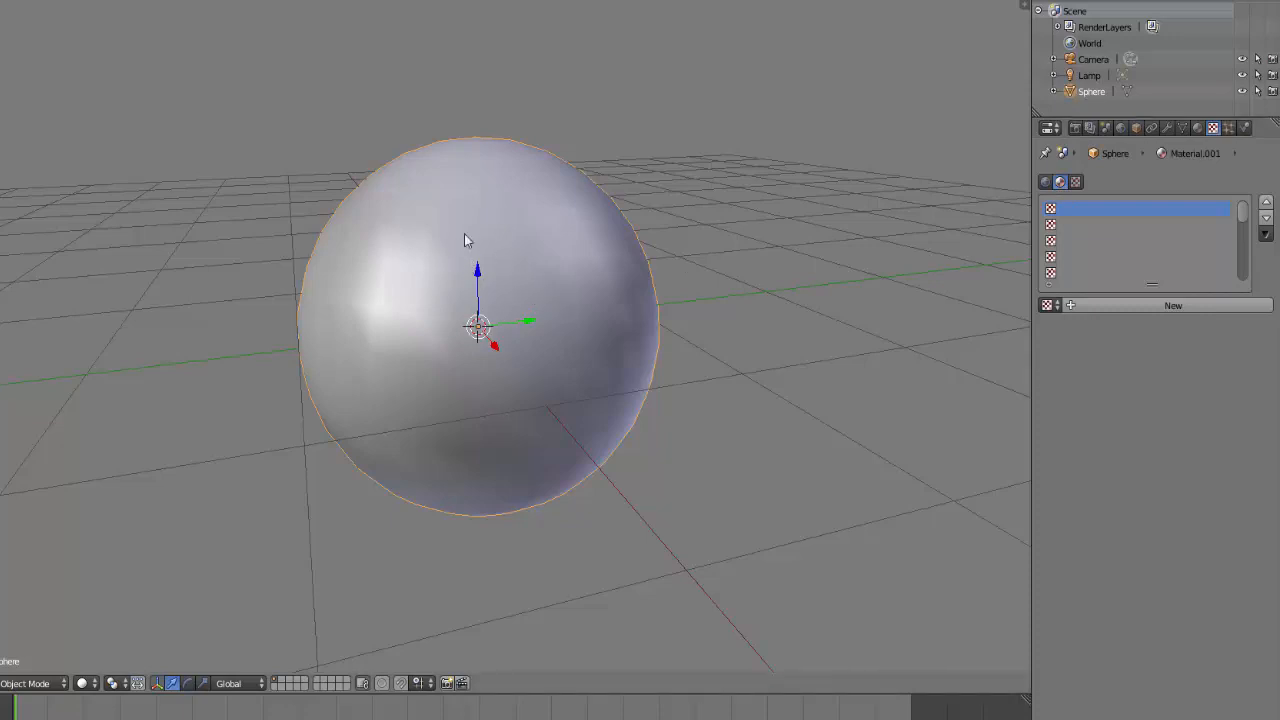
{"action": "left_click", "coordinate": [1076, 182]}
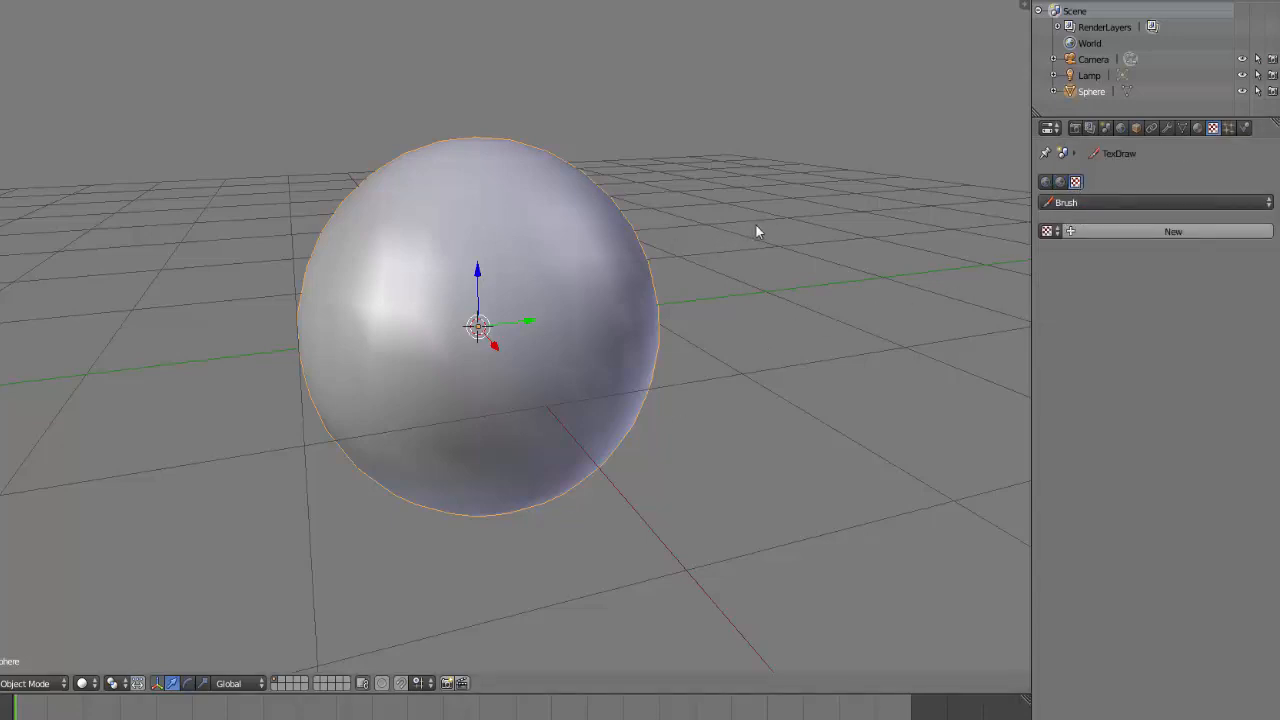
Add a new texture to the sphere's material and rename it teste.
{"action": "left_click", "coordinate": [1060, 181]}
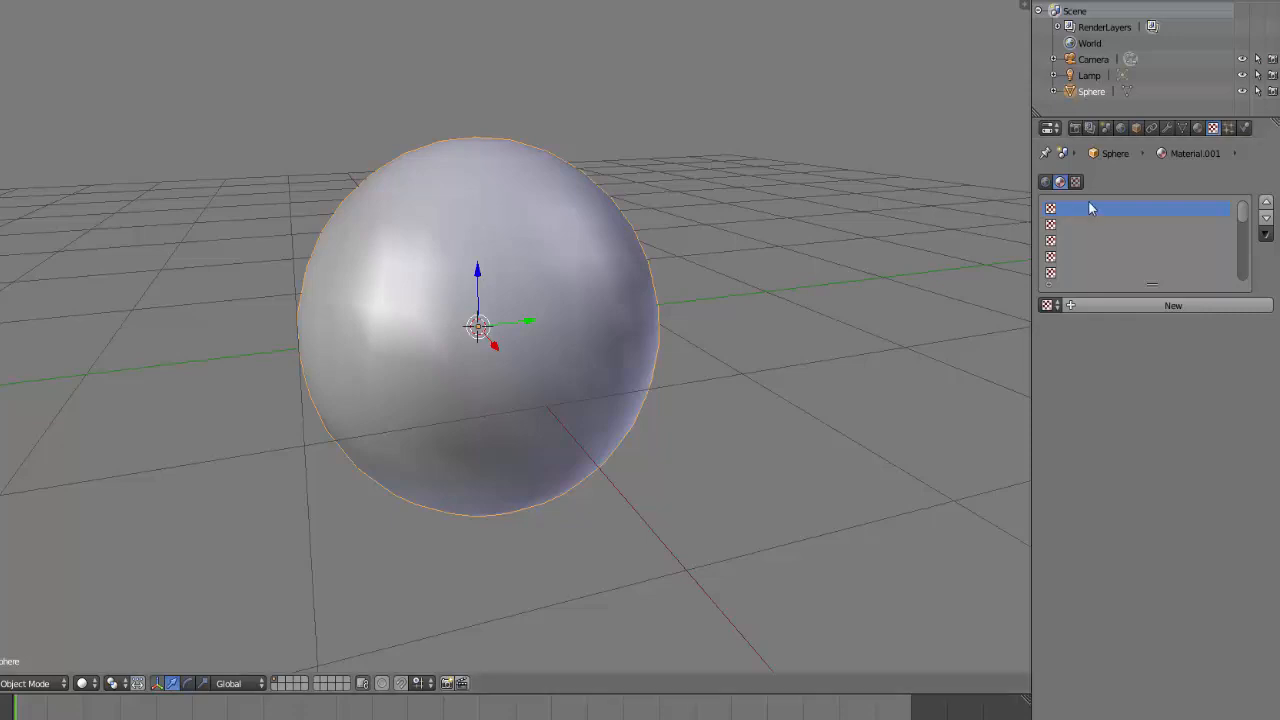
{"action": "left_click", "coordinate": [1186, 302]}
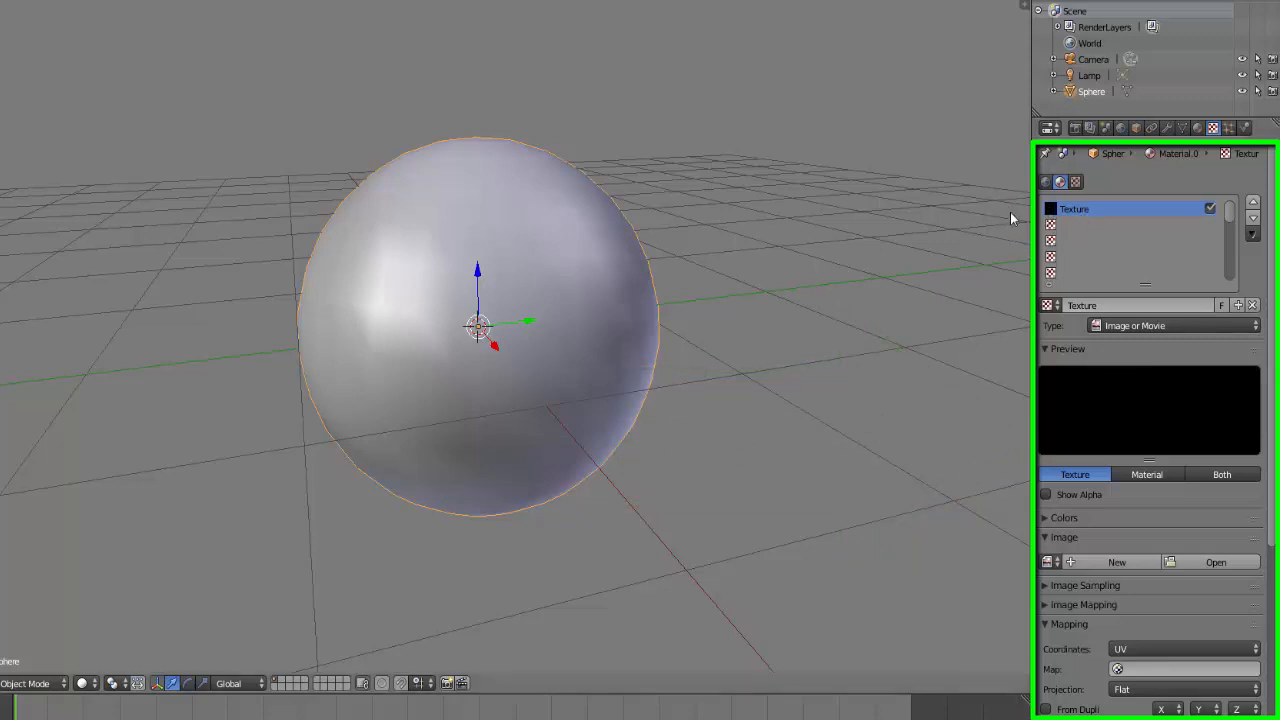
{"action": "double_click", "coordinate": [1074, 209]}
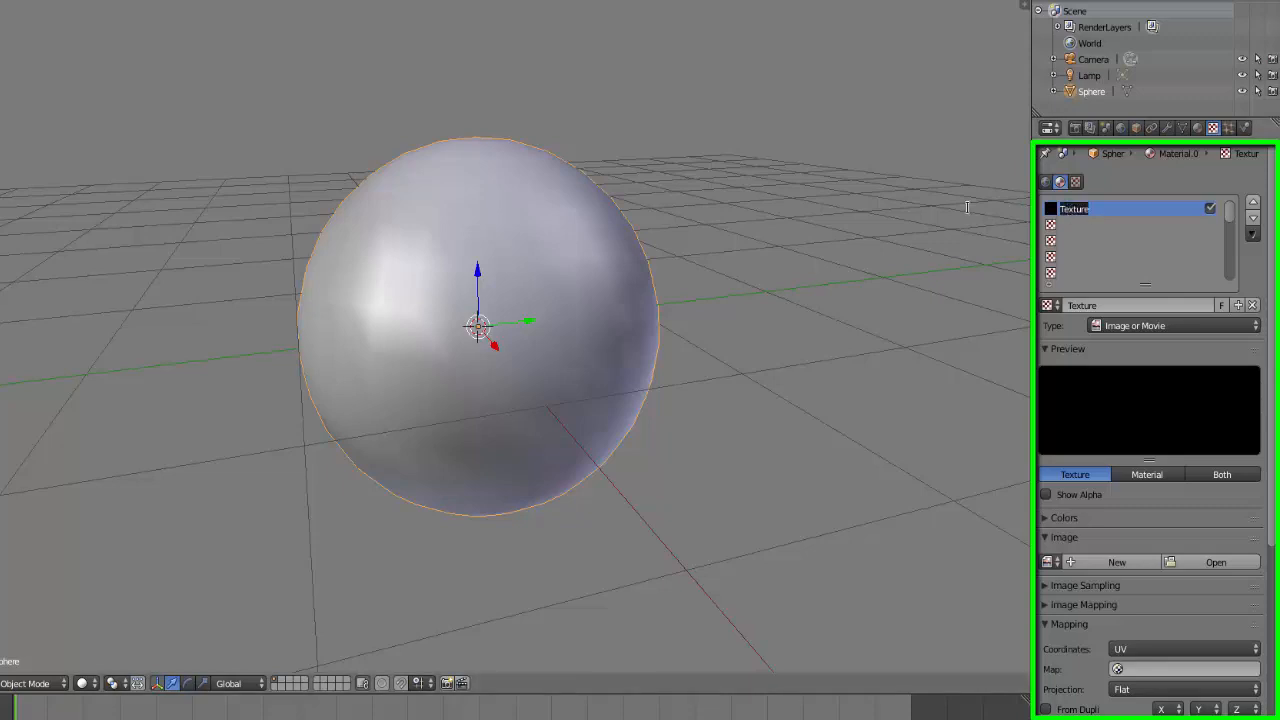
{"action": "type", "text": "teste"}
{"action": "key", "text": "Return"}
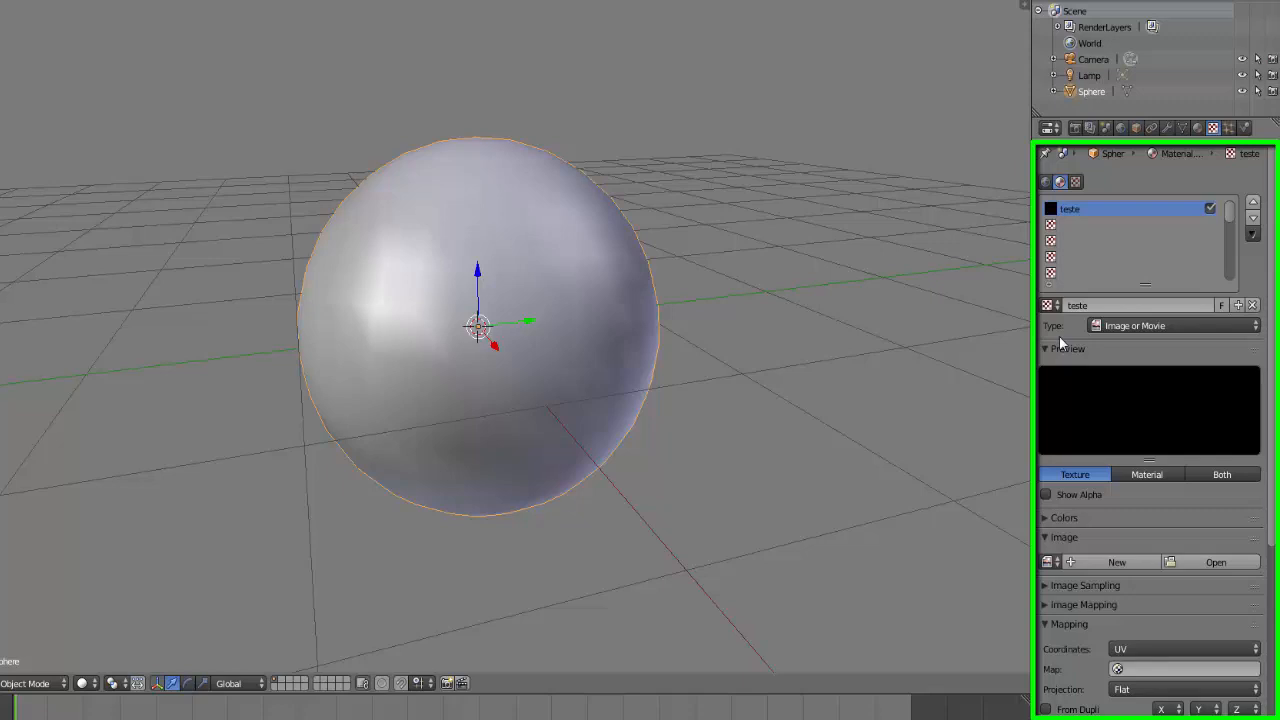
Set the texture type to Wood and make the preview show both the texture and the material.
{"action": "left_click", "coordinate": [1257, 327]}
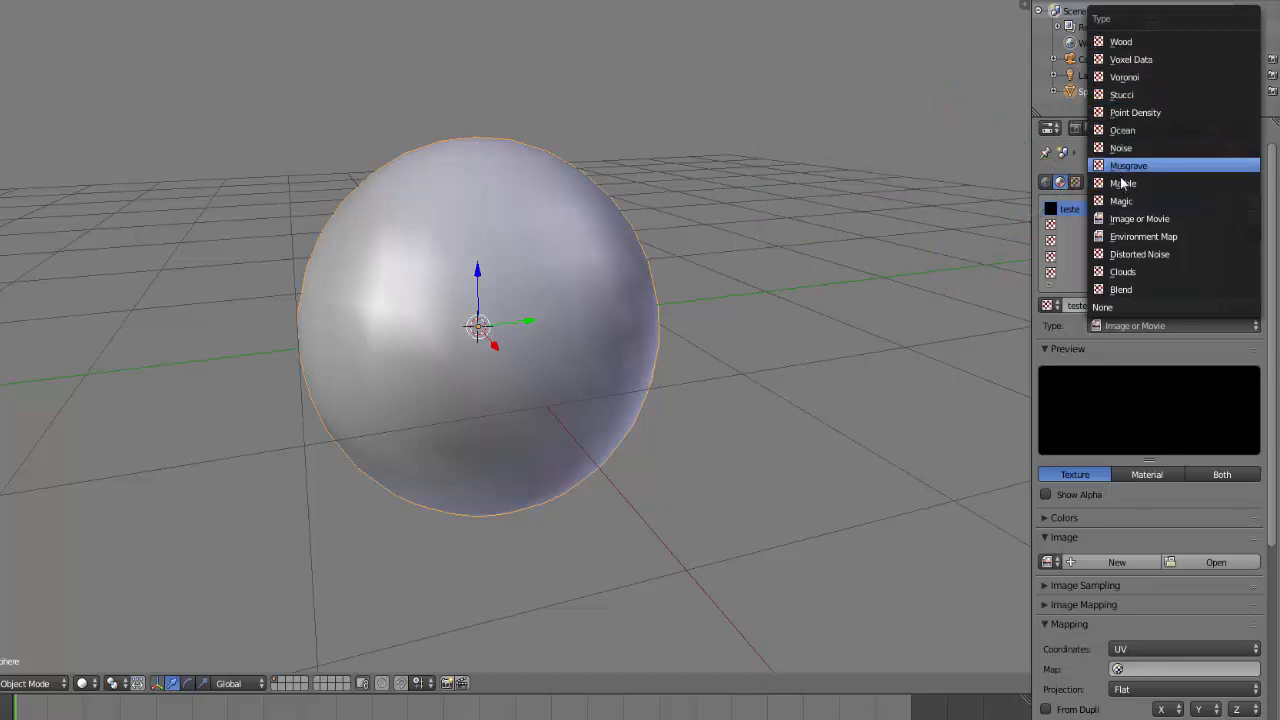
{"action": "left_click", "coordinate": [1118, 39]}
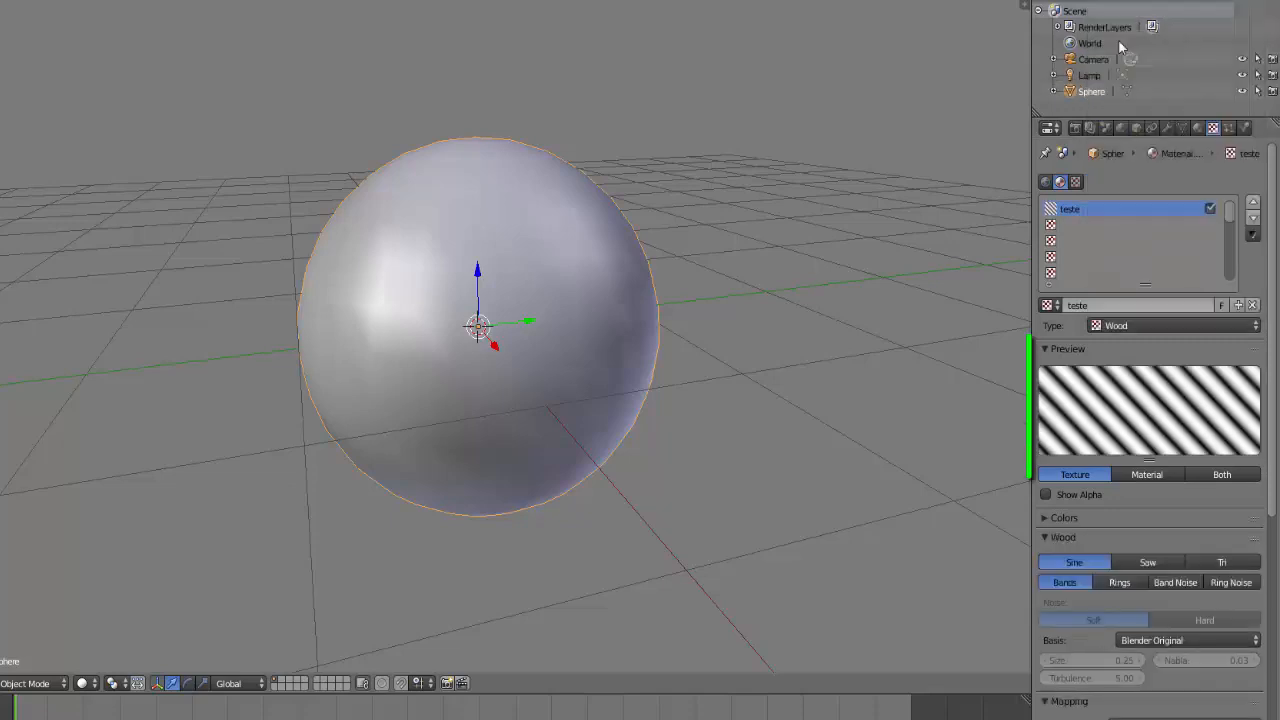
{"action": "left_click", "coordinate": [1045, 349]}
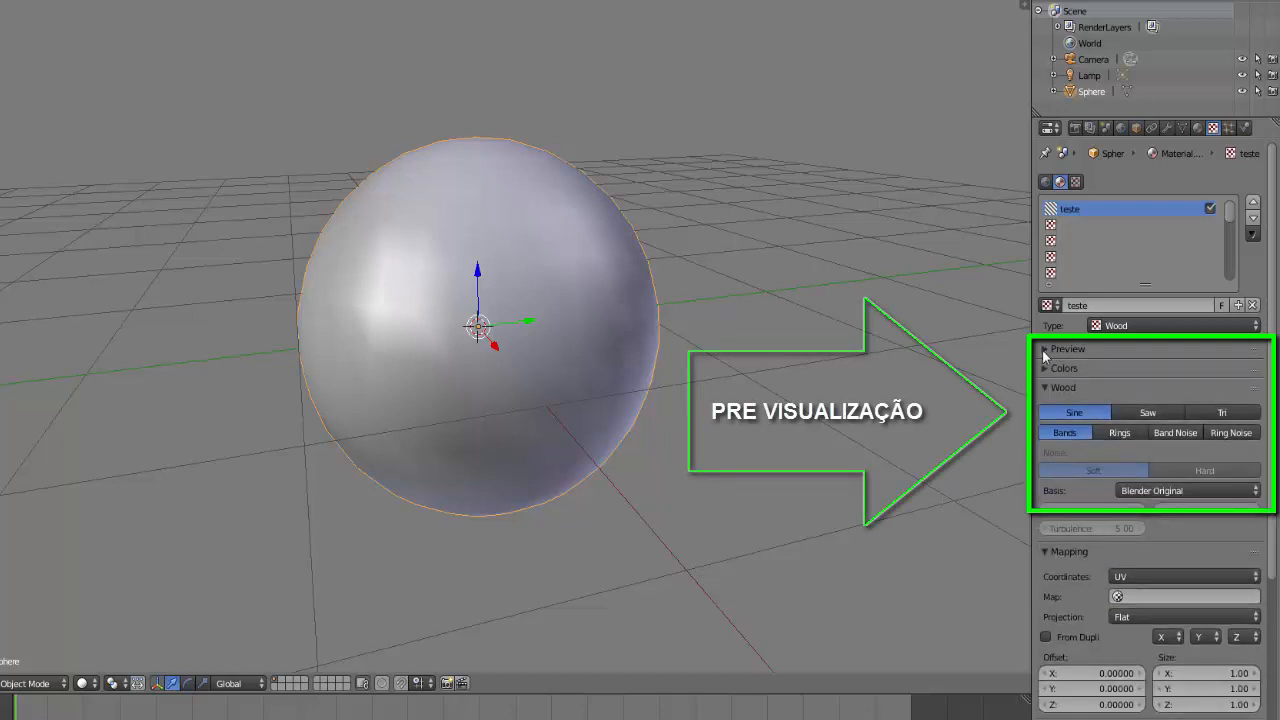
{"action": "left_click", "coordinate": [1045, 349]}
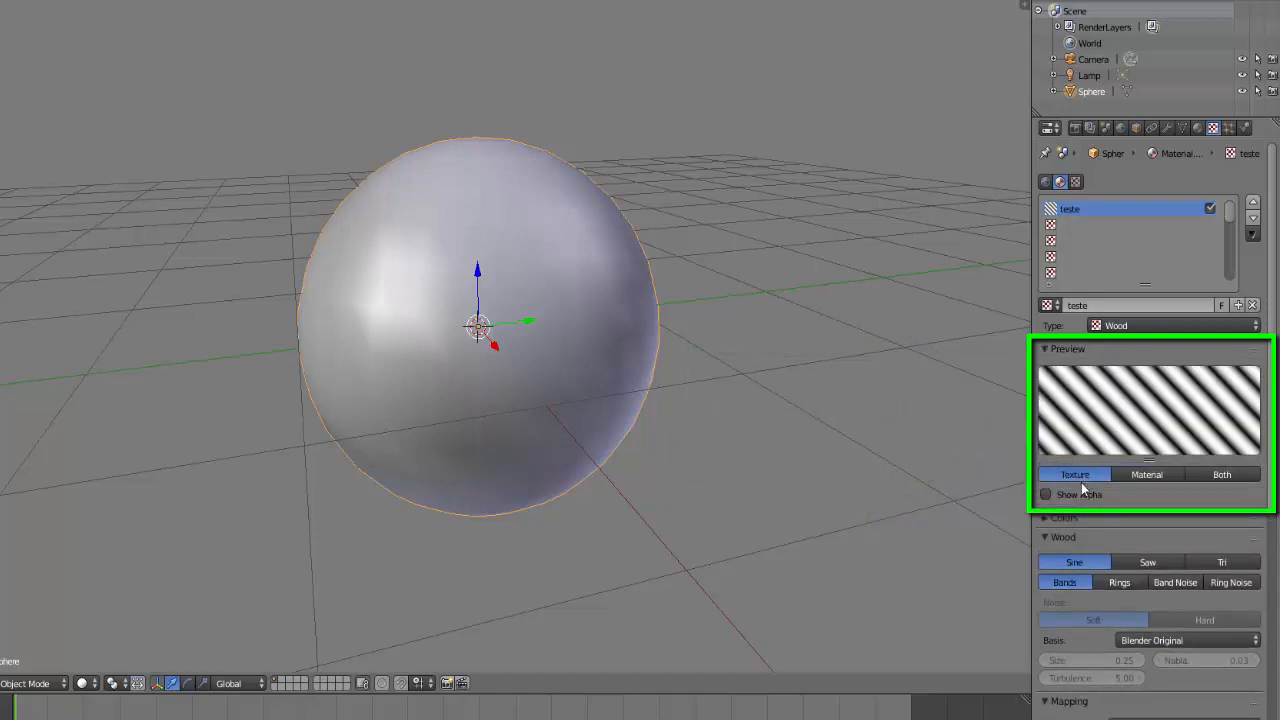
{"action": "left_click", "coordinate": [1156, 473]}
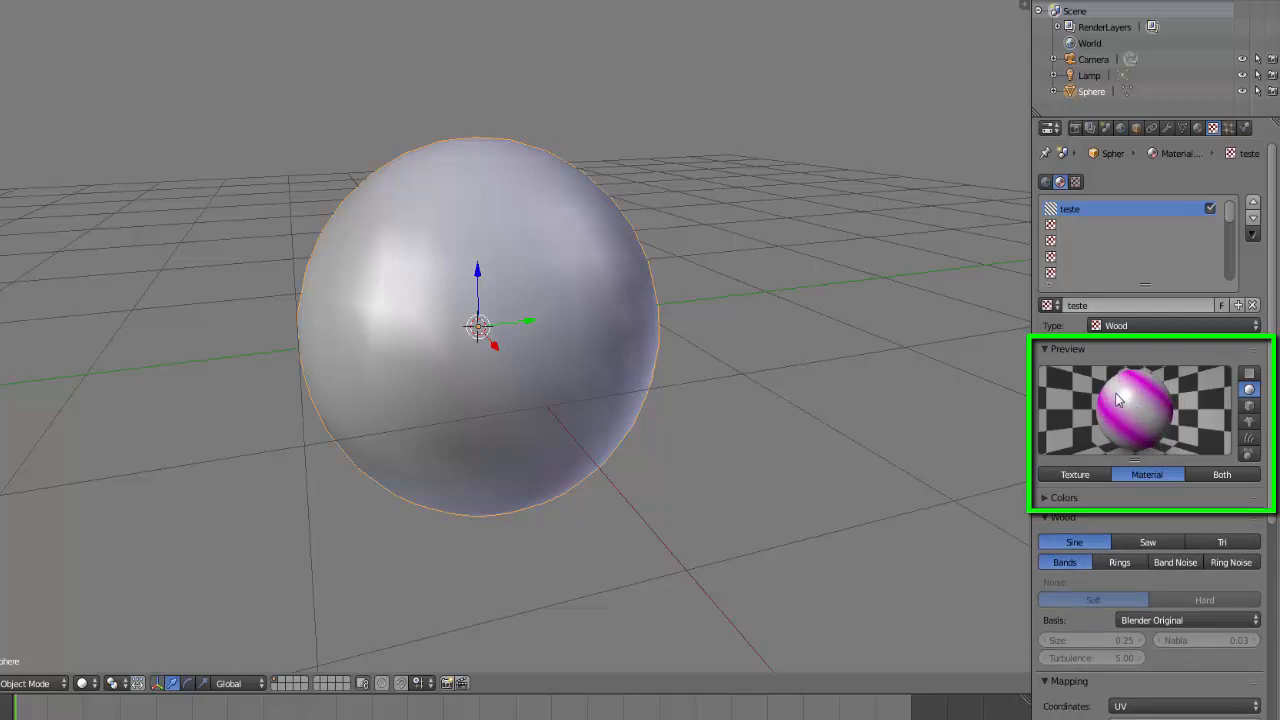
{"action": "left_click", "coordinate": [1224, 475]}
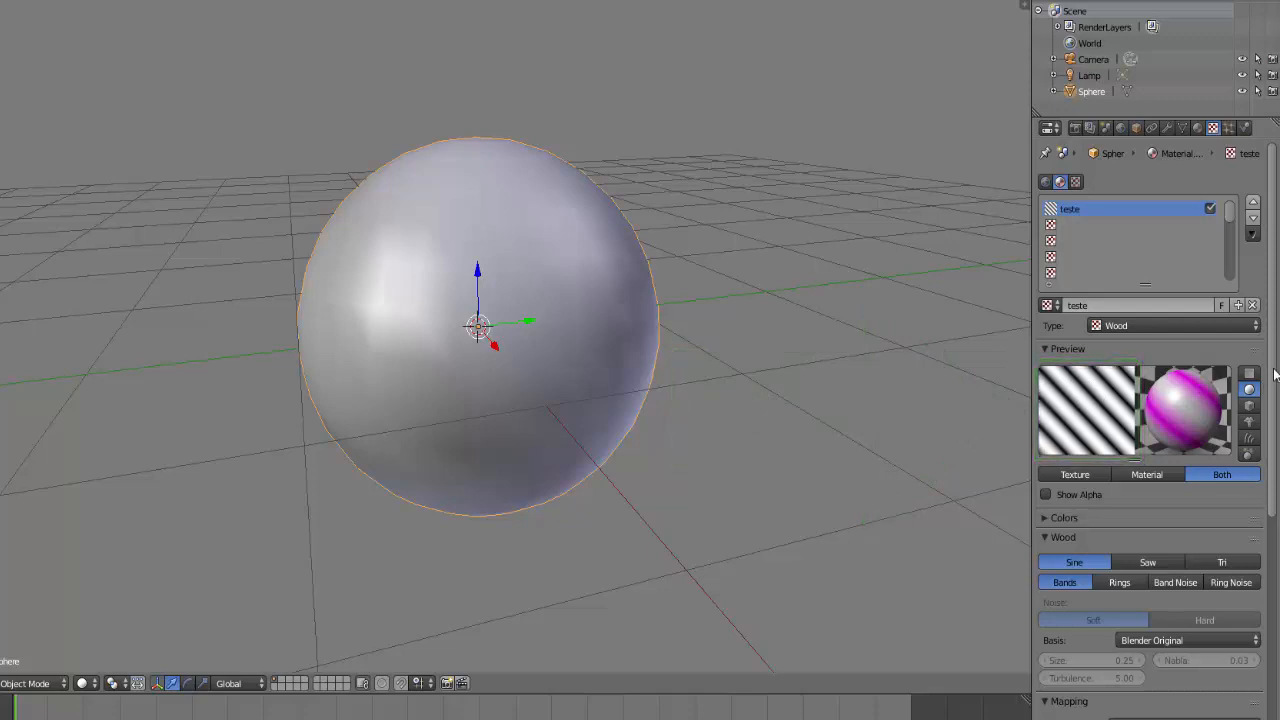
Change the Wood texture's influence color to blue.
{"action": "scroll", "coordinate": [1275, 373], "scroll_direction": "down", "scroll_amount": 2}
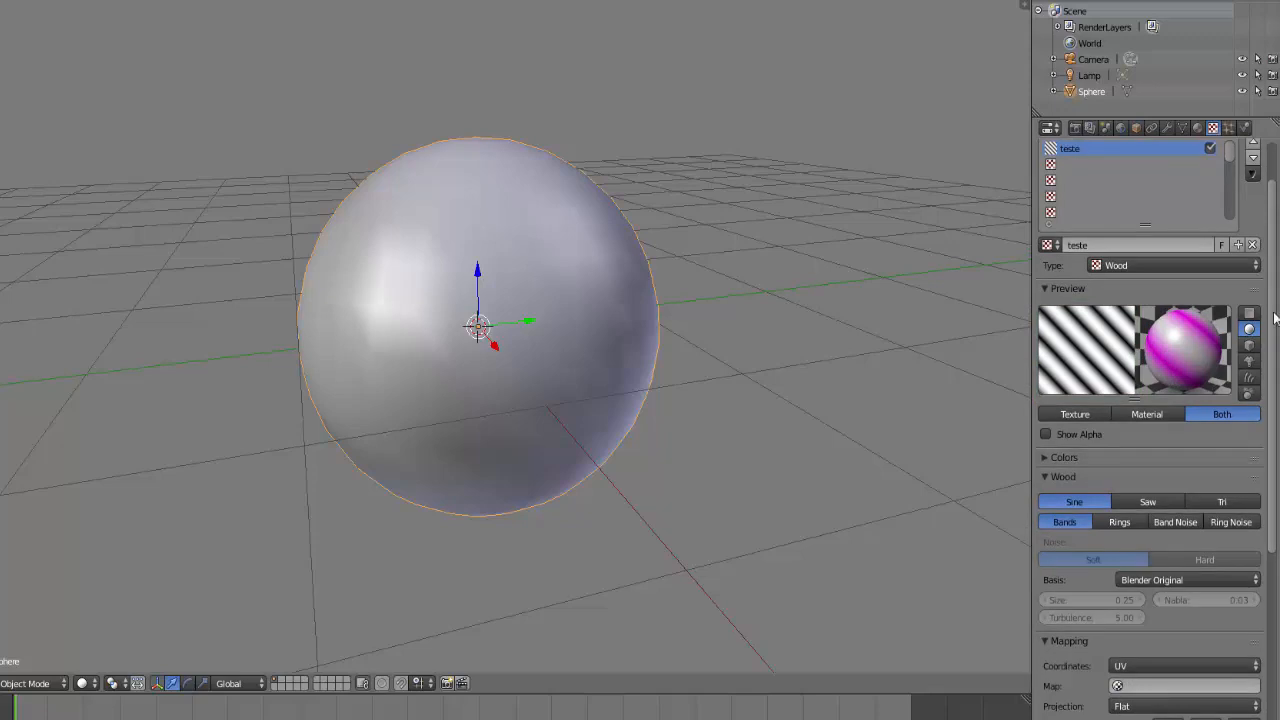
{"action": "scroll", "coordinate": [1275, 313], "scroll_direction": "down", "scroll_amount": 10}
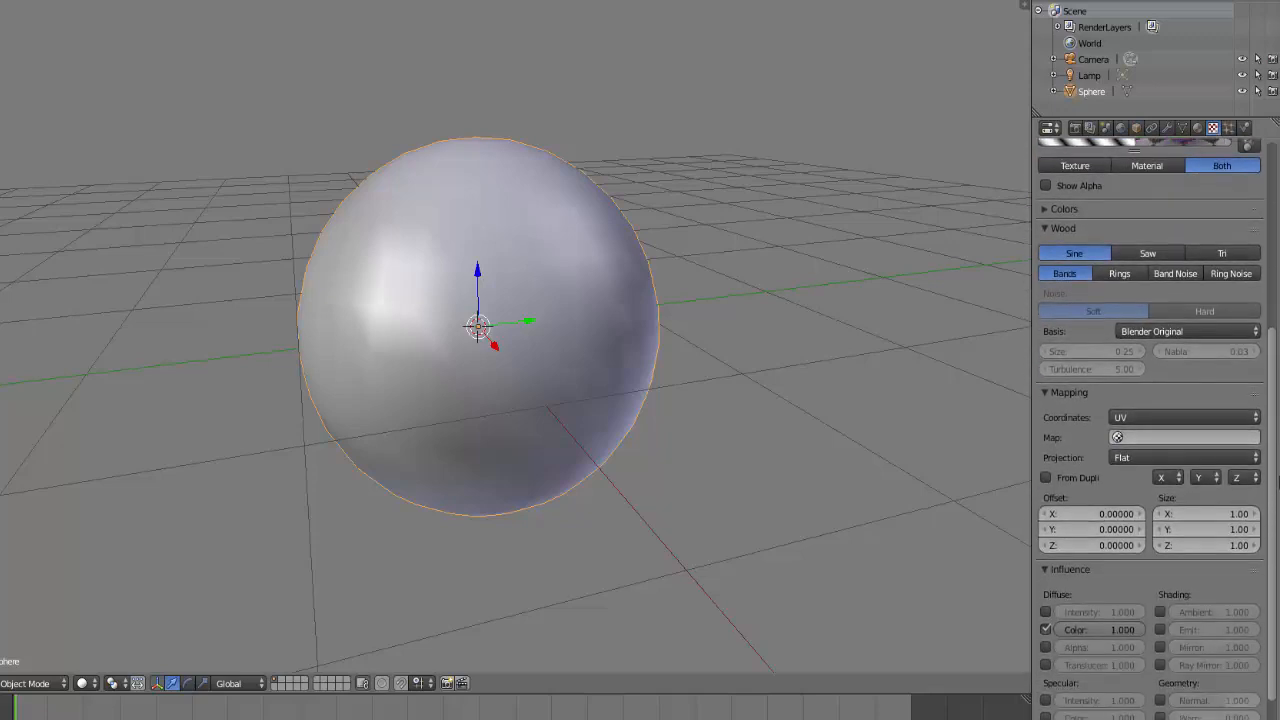
{"action": "scroll", "coordinate": [1277, 624], "scroll_direction": "down", "scroll_amount": 1}
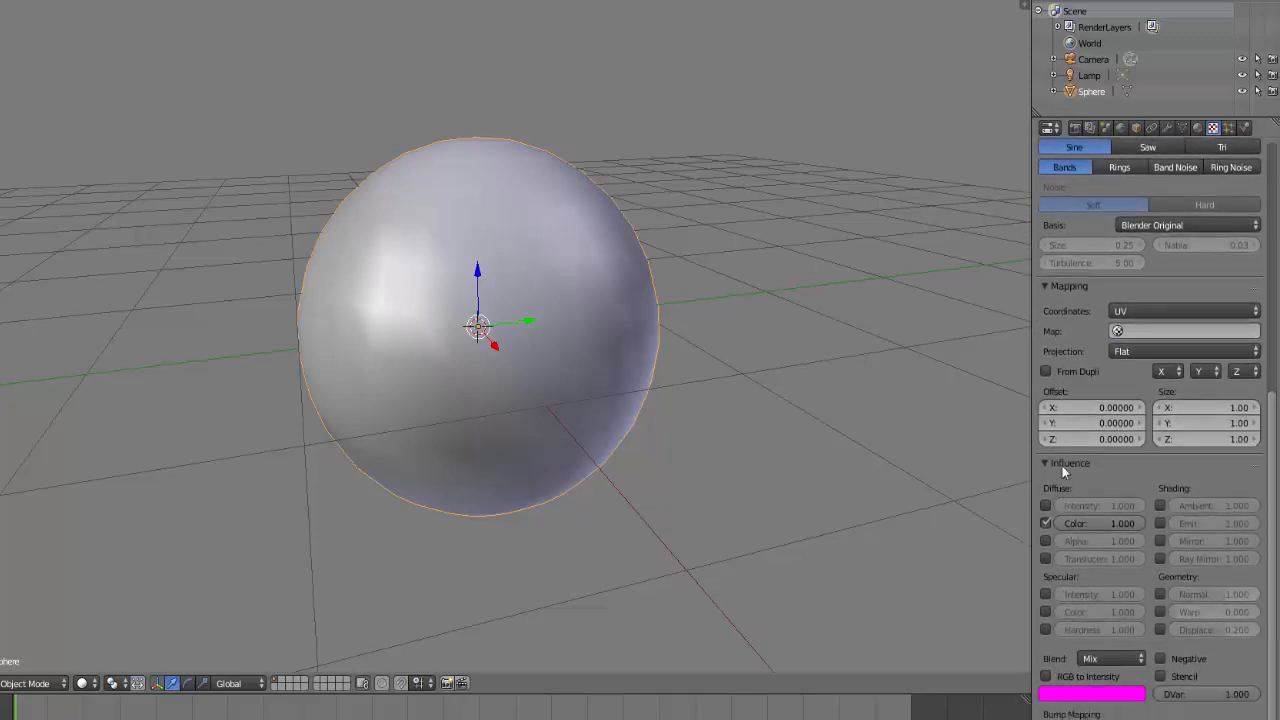
{"action": "left_click", "coordinate": [1093, 699]}
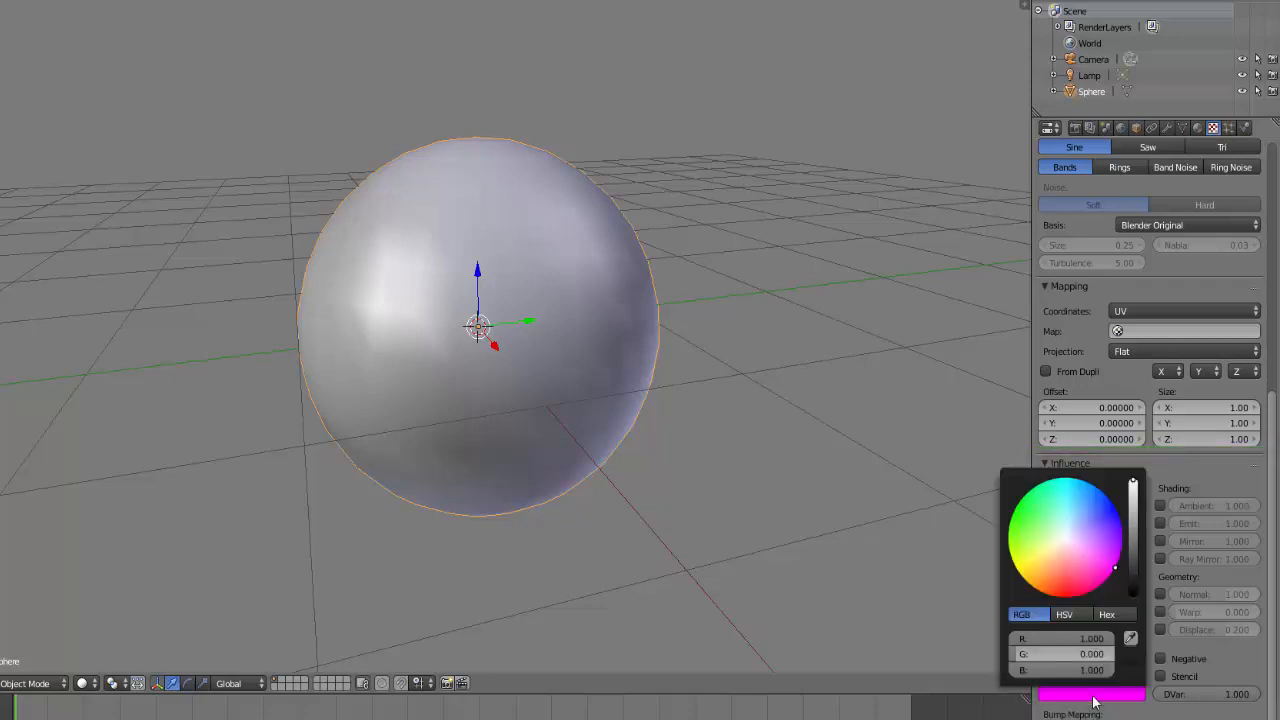
{"action": "left_click", "coordinate": [1094, 493]}
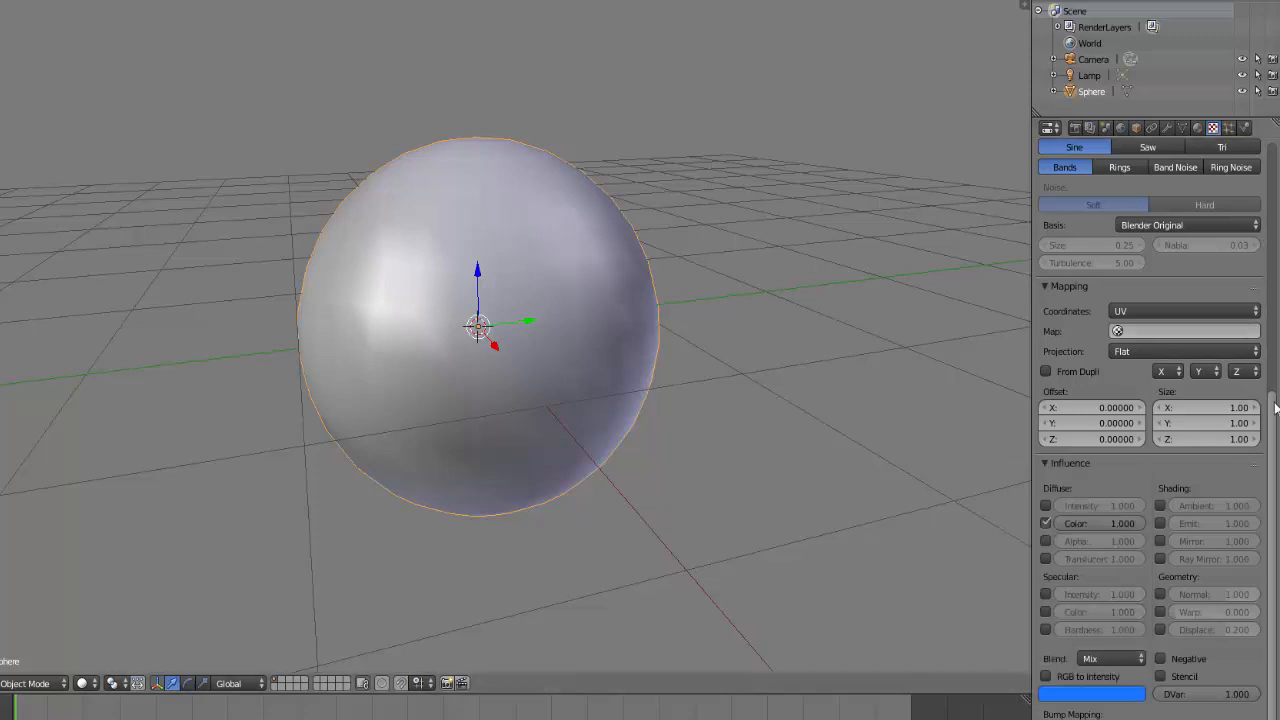
Switch the viewport to rendered shading to show the textured sphere.
{"action": "scroll", "coordinate": [1275, 408], "scroll_direction": "up", "scroll_amount": 10}
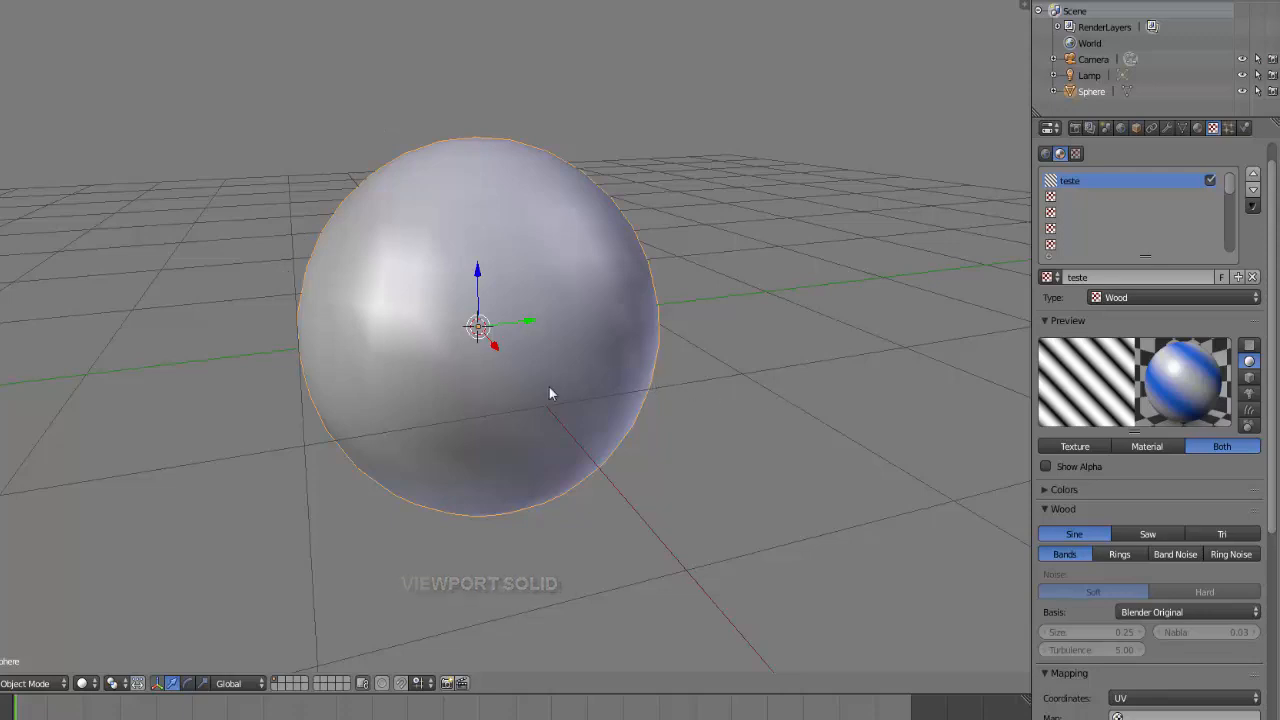
{"action": "left_click", "coordinate": [86, 683]}
{"action": "left_click", "coordinate": [128, 578]}
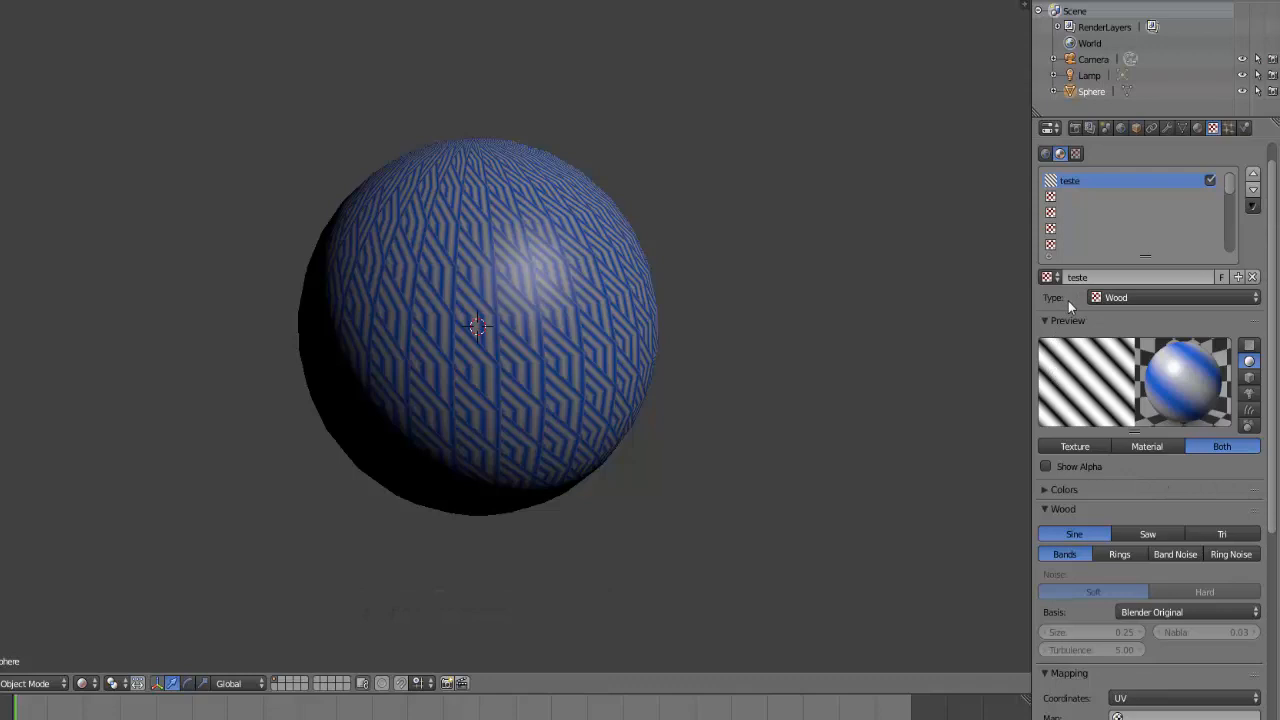
Try a color ramp on the Wood texture and turn it off again.
{"action": "left_click", "coordinate": [1043, 490]}
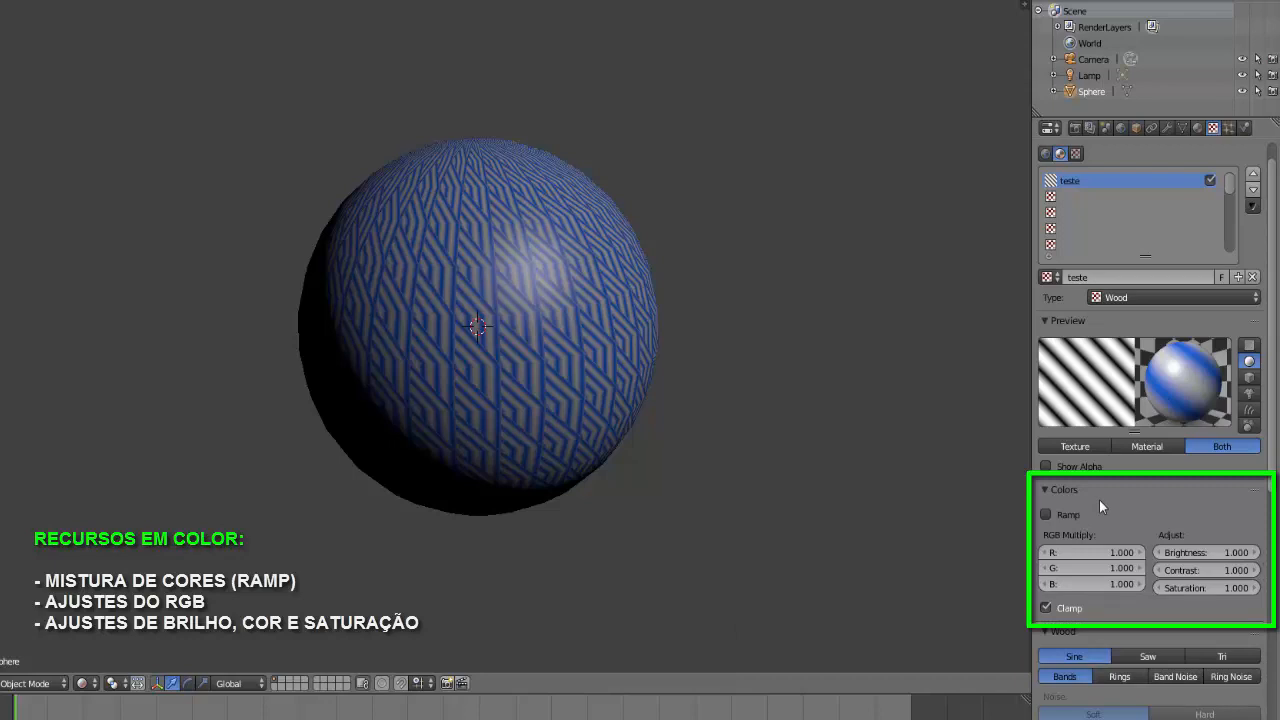
{"action": "left_click", "coordinate": [1046, 514]}
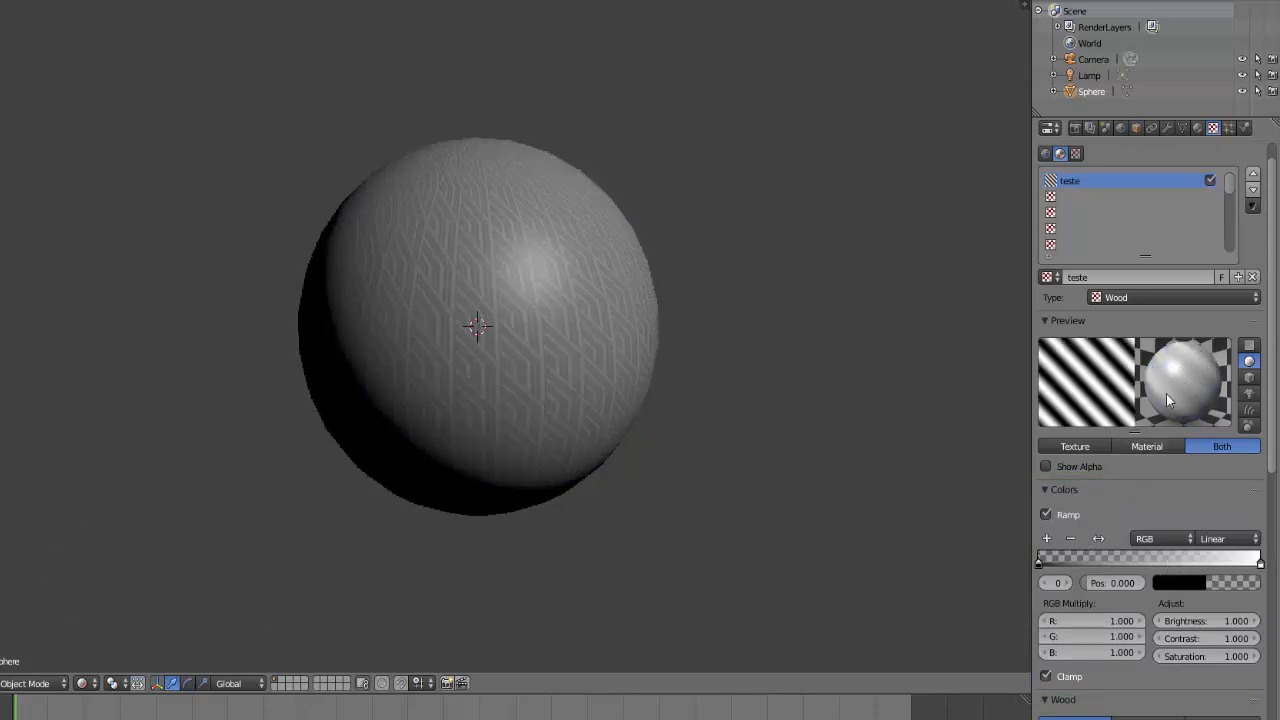
{"action": "left_click", "coordinate": [1046, 514]}
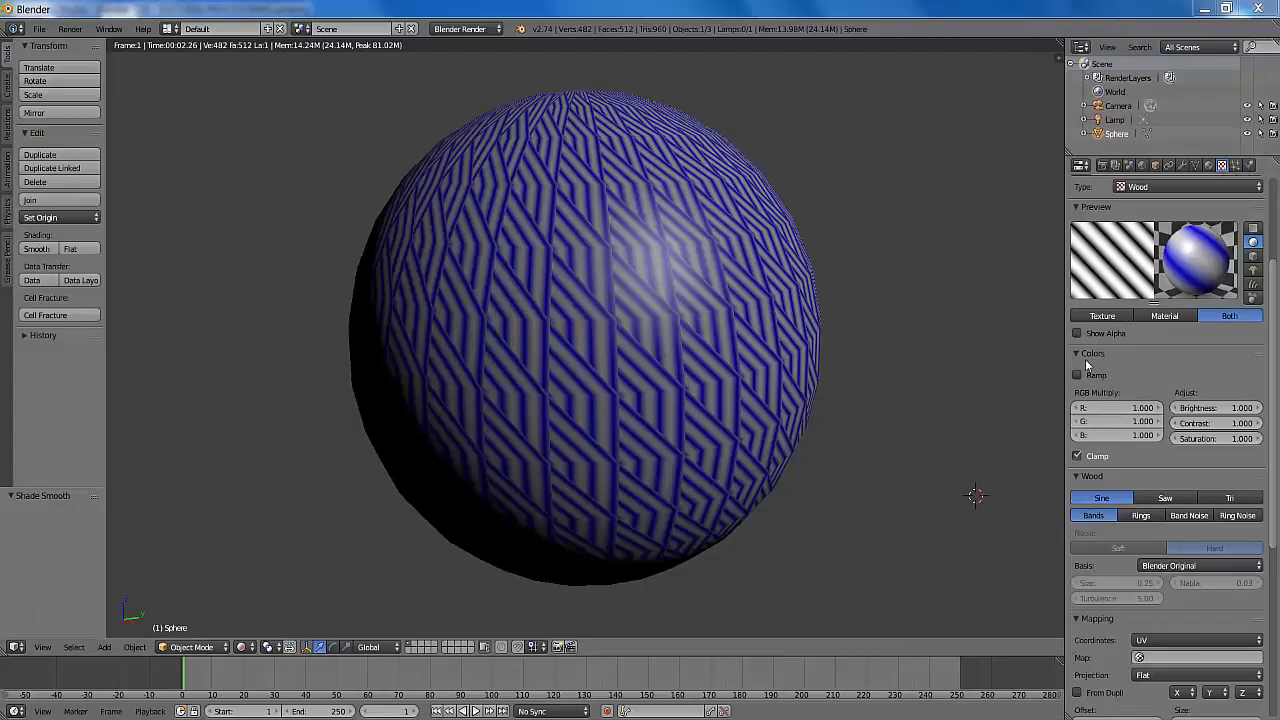
{"action": "left_click", "coordinate": [1077, 354]}
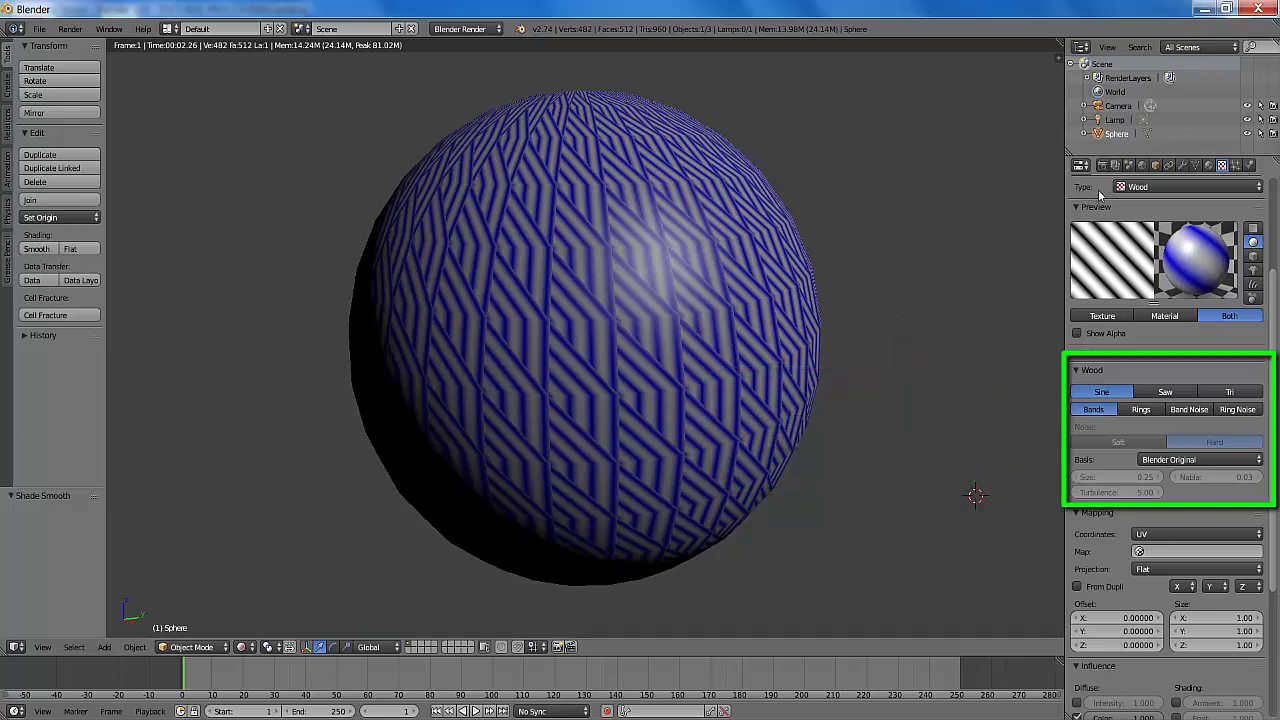
Try the Clouds texture type on the sphere, and set the type to Marble instead.
{"action": "left_click", "coordinate": [1259, 189]}
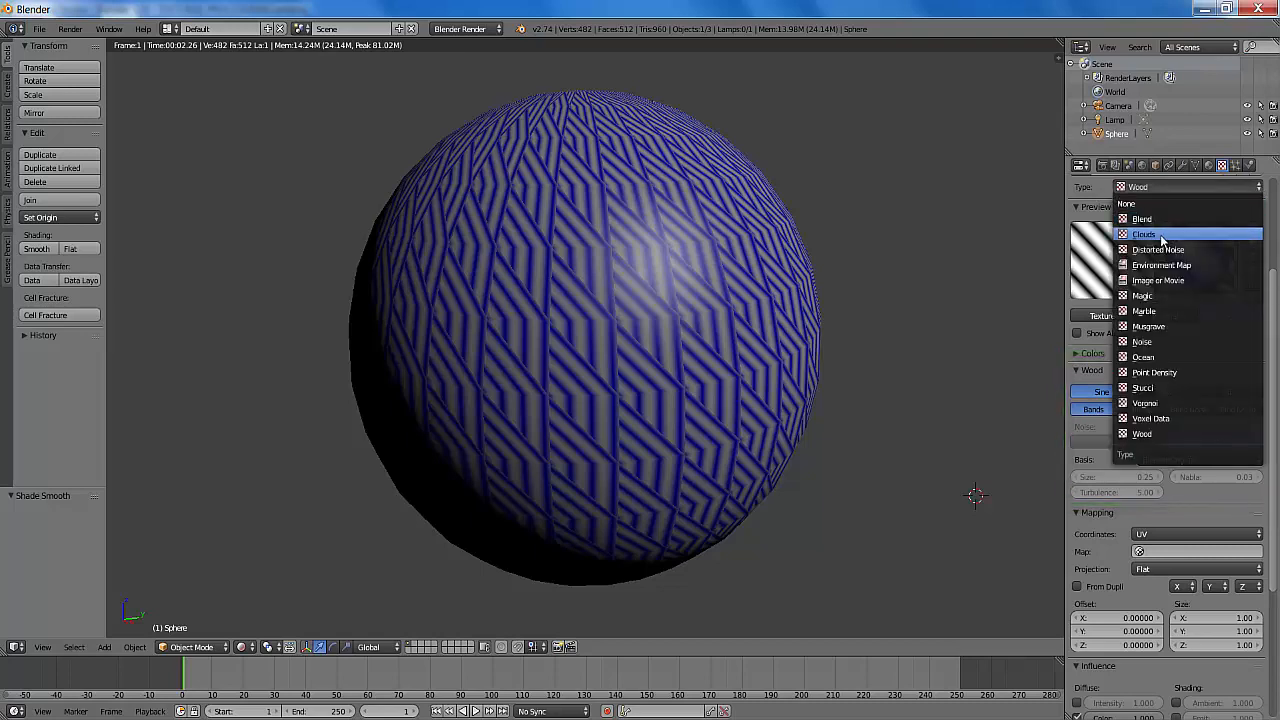
{"action": "left_click", "coordinate": [1160, 236]}
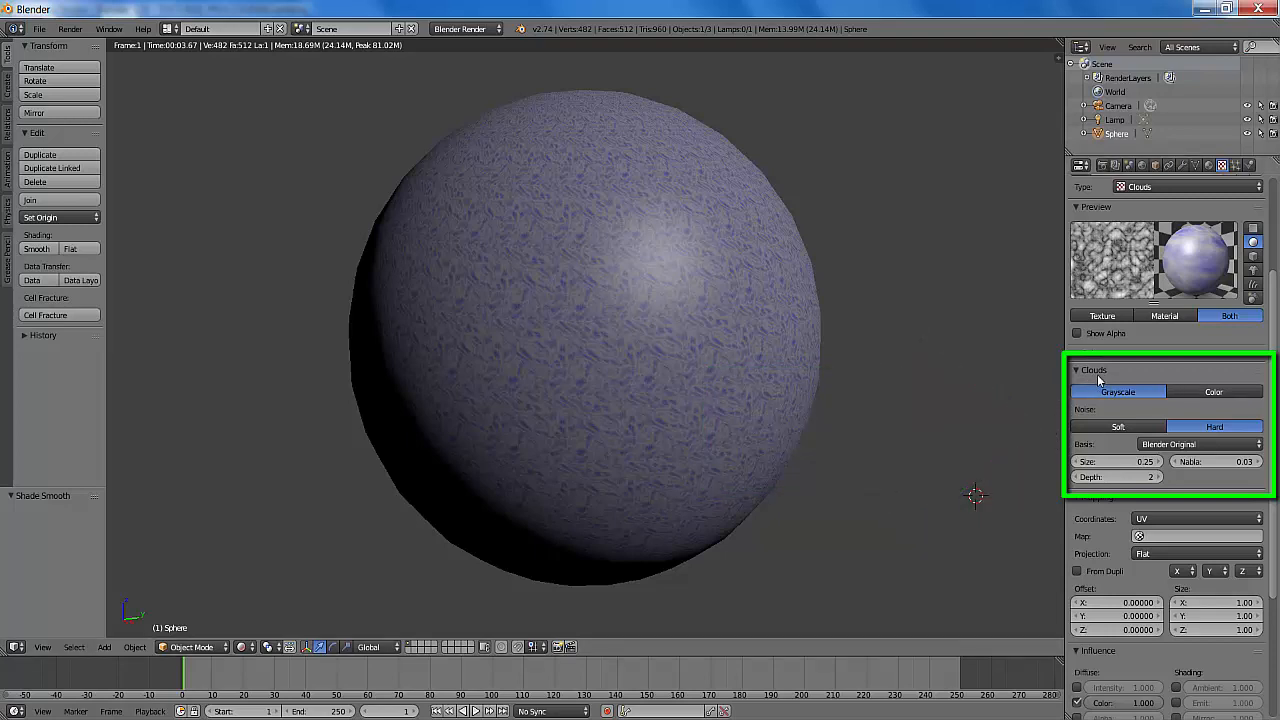
{"action": "left_click", "coordinate": [1258, 187]}
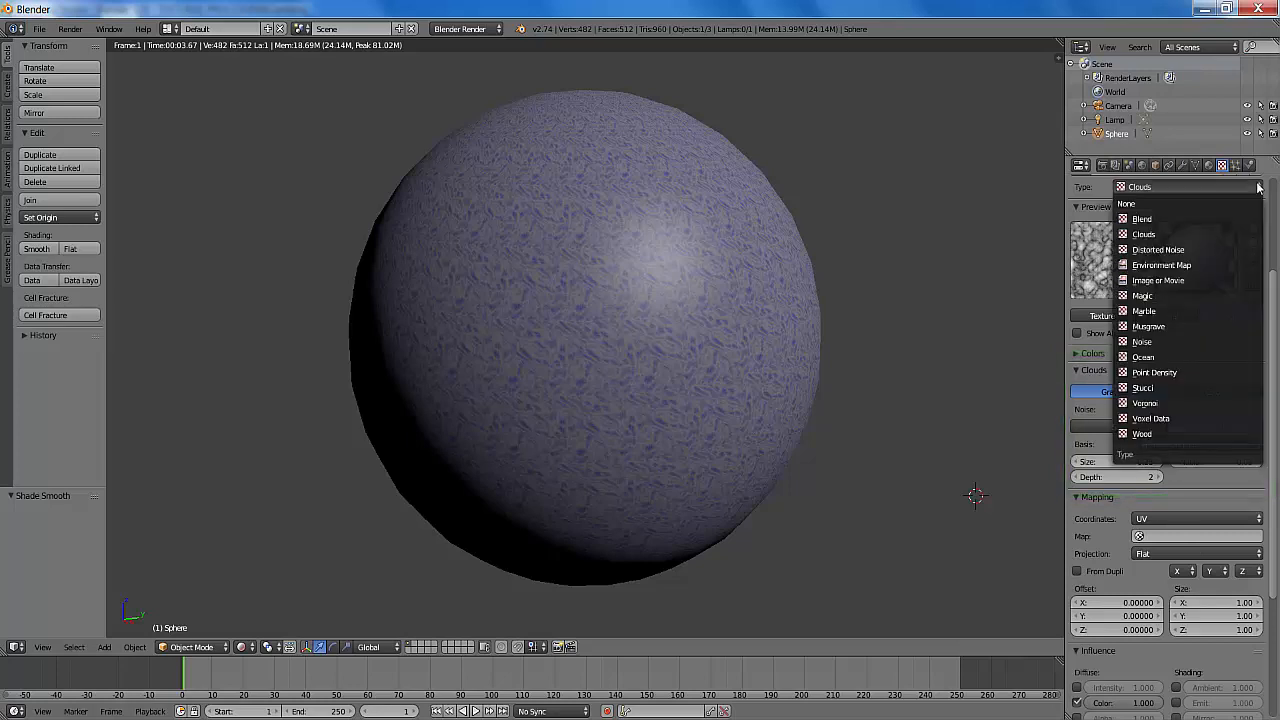
{"action": "left_click", "coordinate": [1150, 313]}
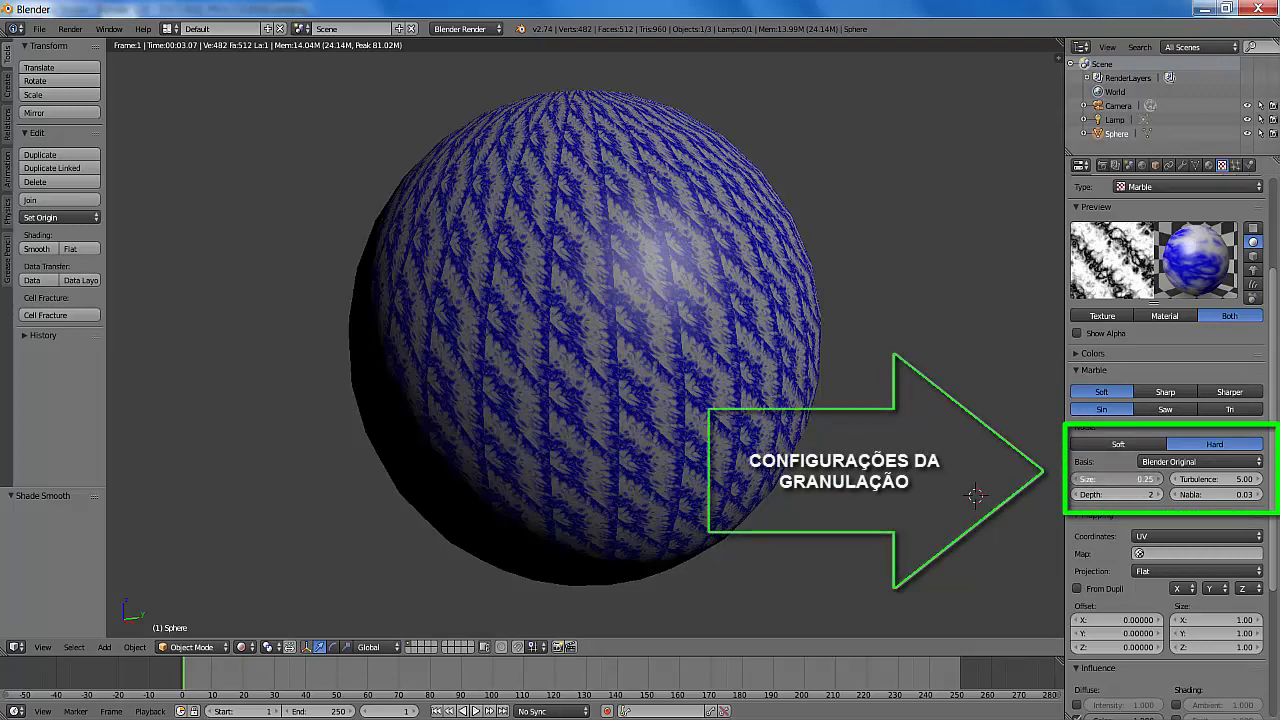
Try a noise size of 0.0001 on the Marble texture and set it back to 0.25.
{"action": "left_click_drag", "start_coordinate": [1117, 479], "coordinate": [1160, 479]}
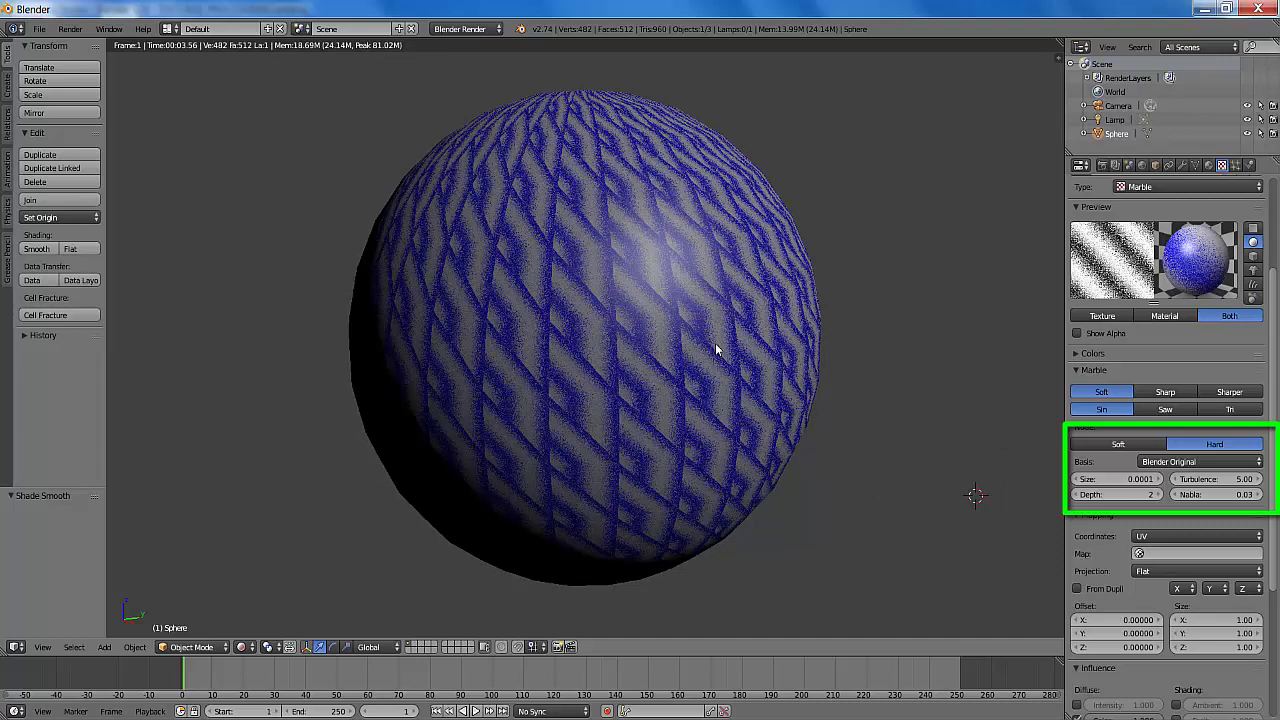
{"action": "left_click", "coordinate": [1124, 479]}
{"action": "type", "text": "0.2"}
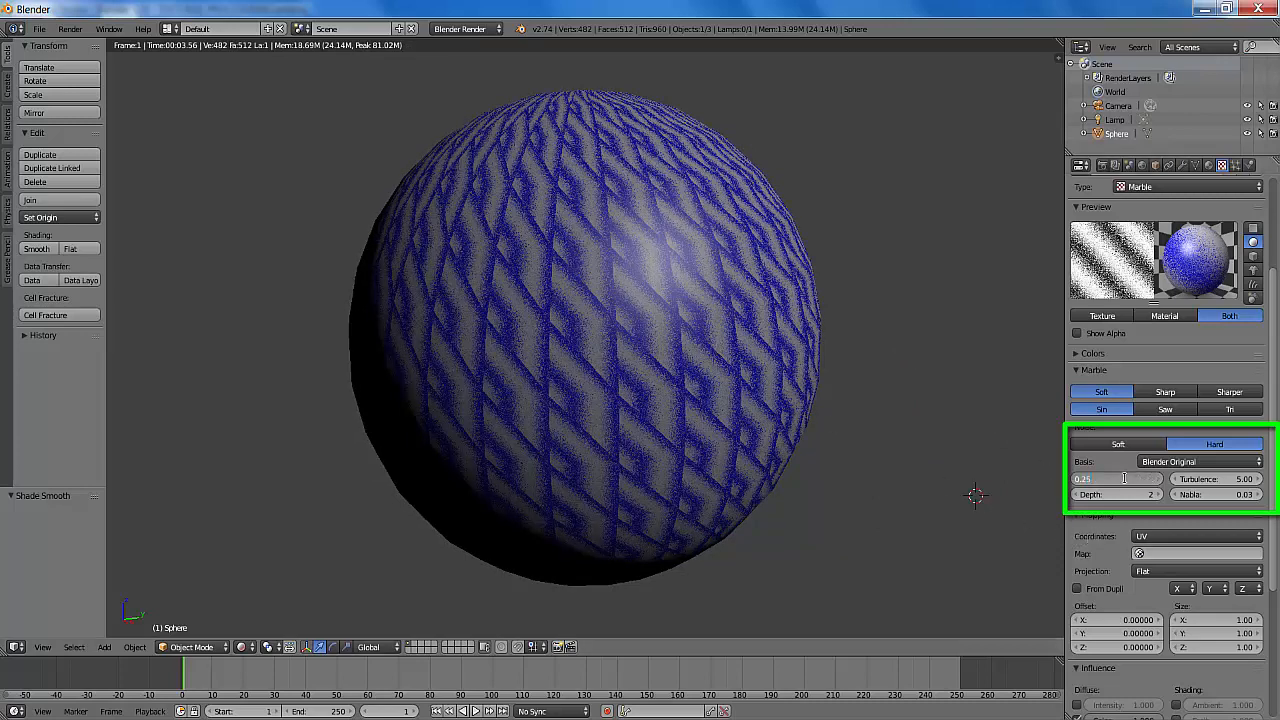
{"action": "type", "text": "5"}
{"action": "key", "text": "Return"}
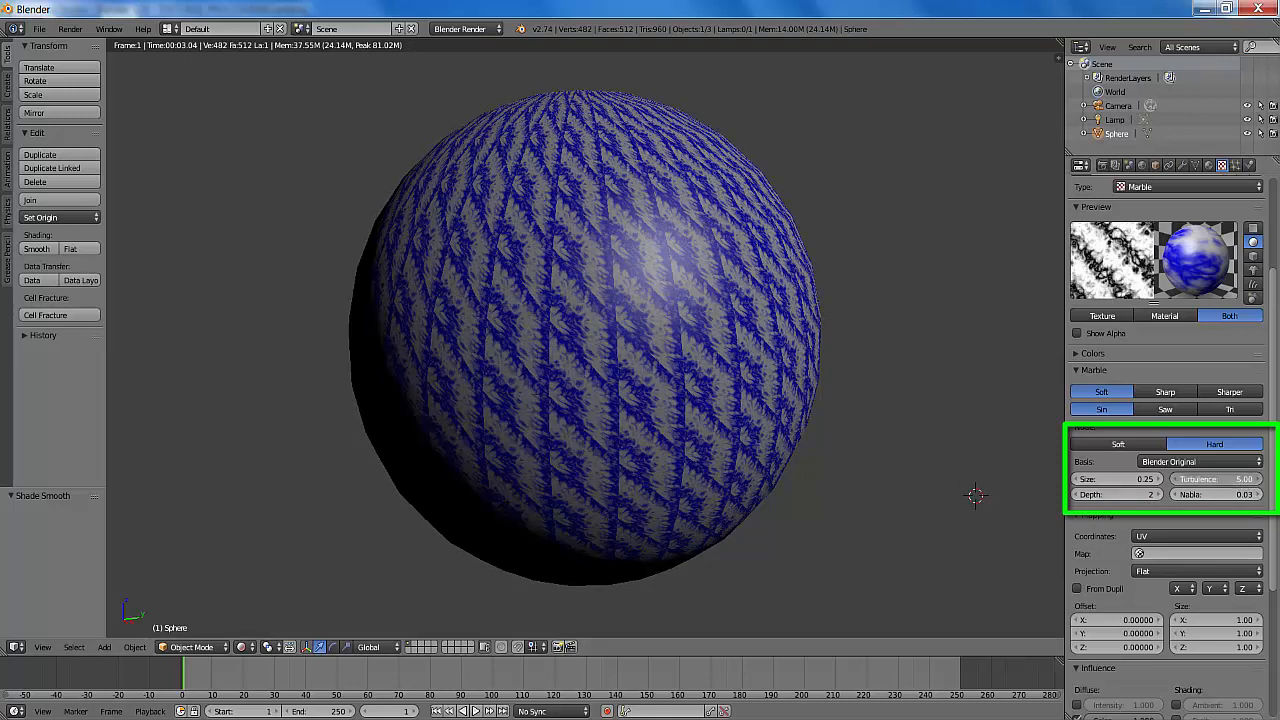
Try a Marble turbulence of 0.0001, and settle on 5.60.
{"action": "left_click_drag", "start_coordinate": [1216, 479], "coordinate": [1110, 479]}
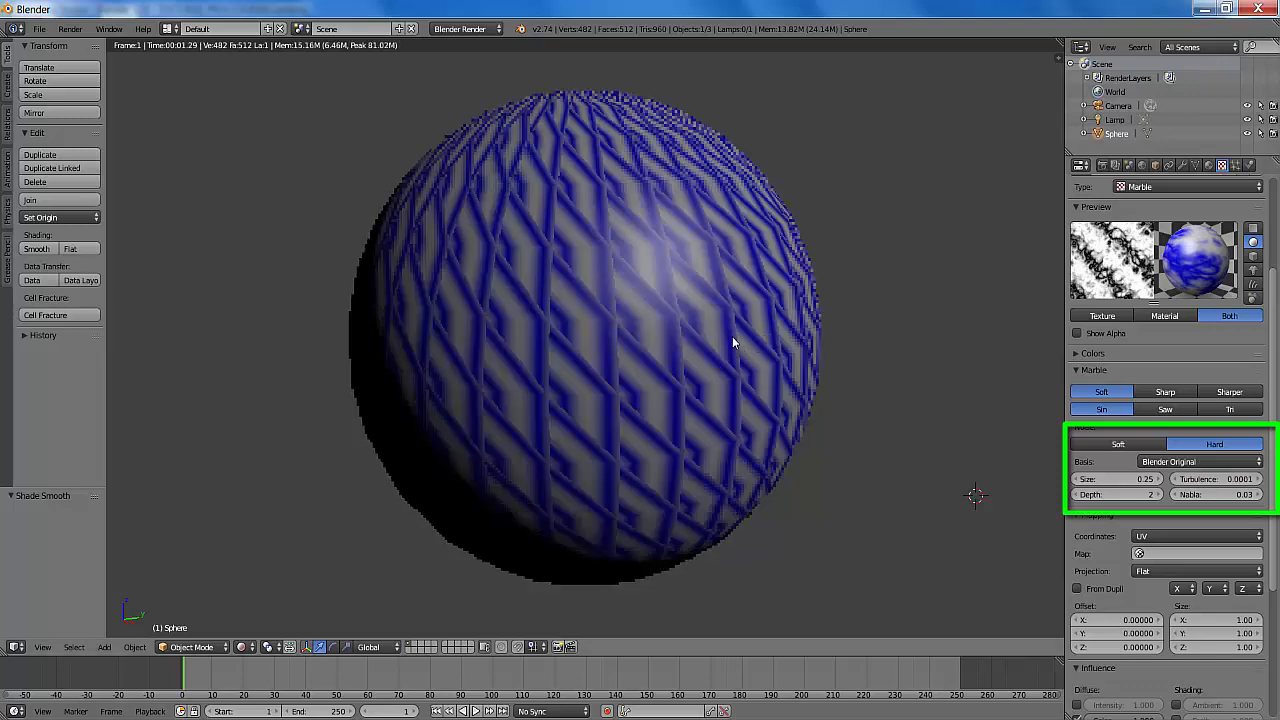
{"action": "left_click_drag", "start_coordinate": [1205, 480], "coordinate": [1235, 480]}
{"action": "scroll", "coordinate": [1037, 506], "scroll_direction": "down", "scroll_amount": 3}
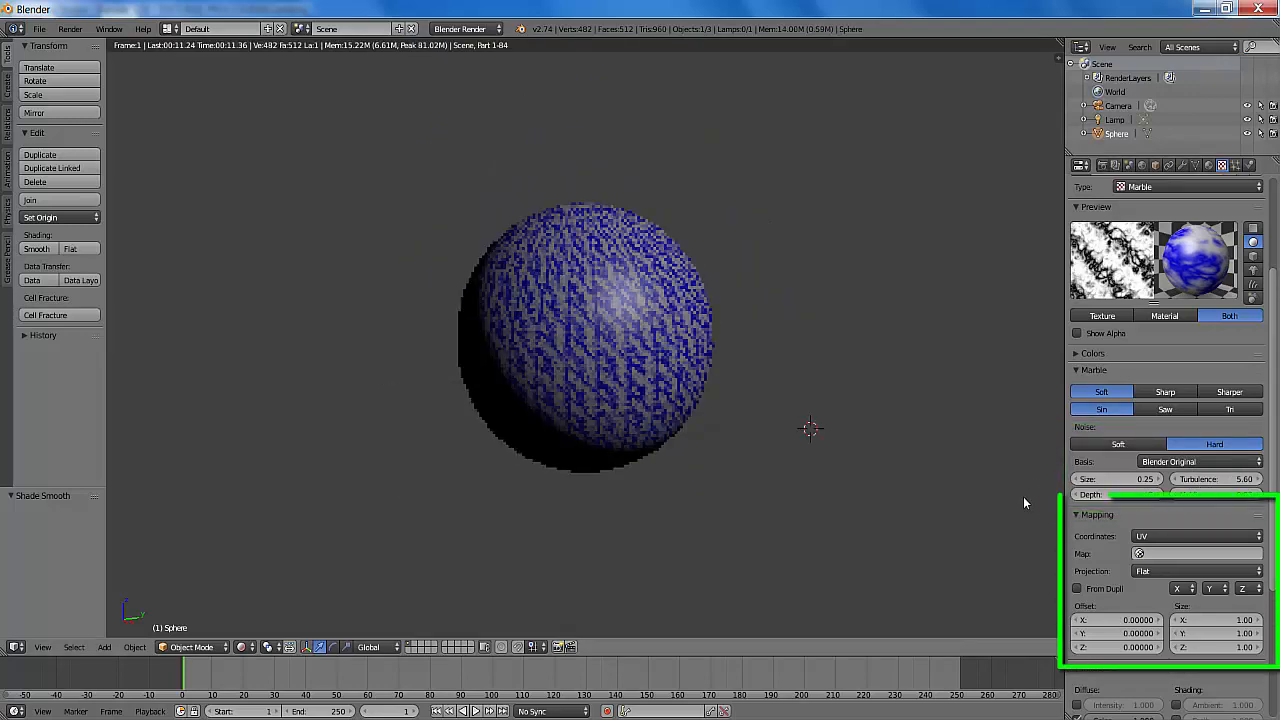
{"action": "scroll", "coordinate": [1023, 496], "scroll_direction": "up", "scroll_amount": 2}
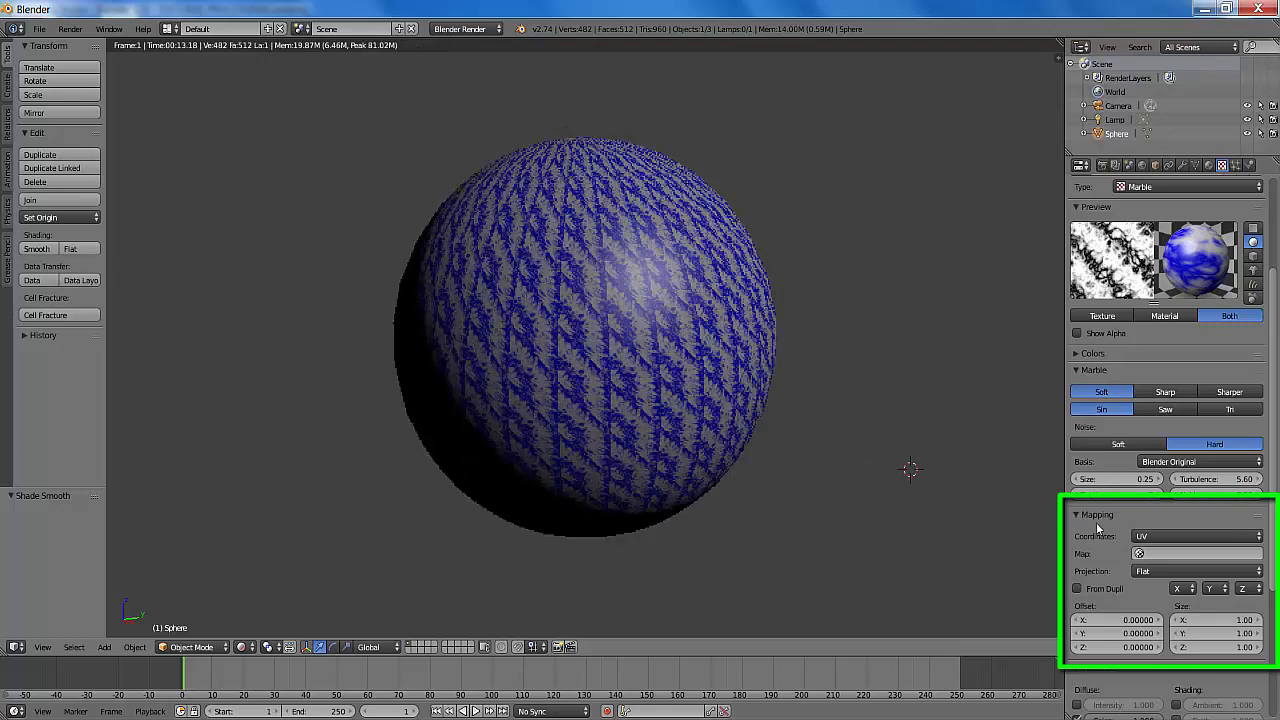
Set the texture mapping coordinates to Generated and look over the available coordinate and projection options.
{"action": "left_click", "coordinate": [1175, 538]}
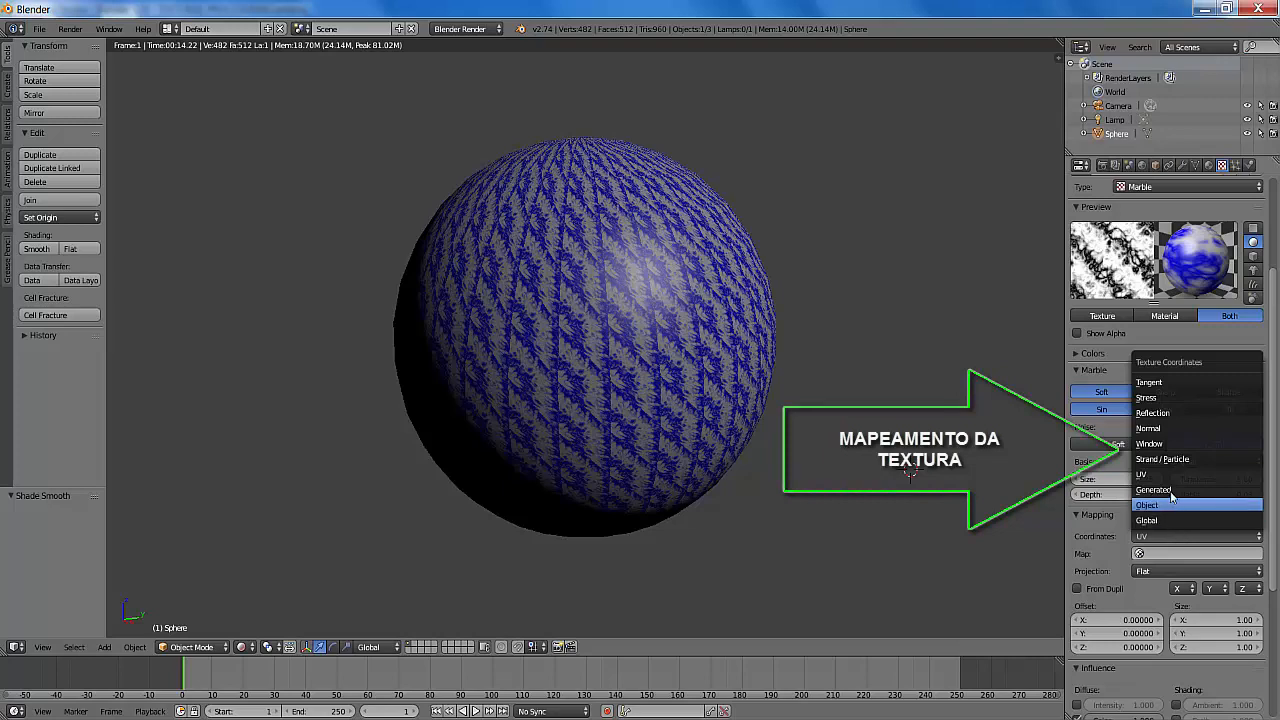
{"action": "left_click", "coordinate": [1168, 489]}
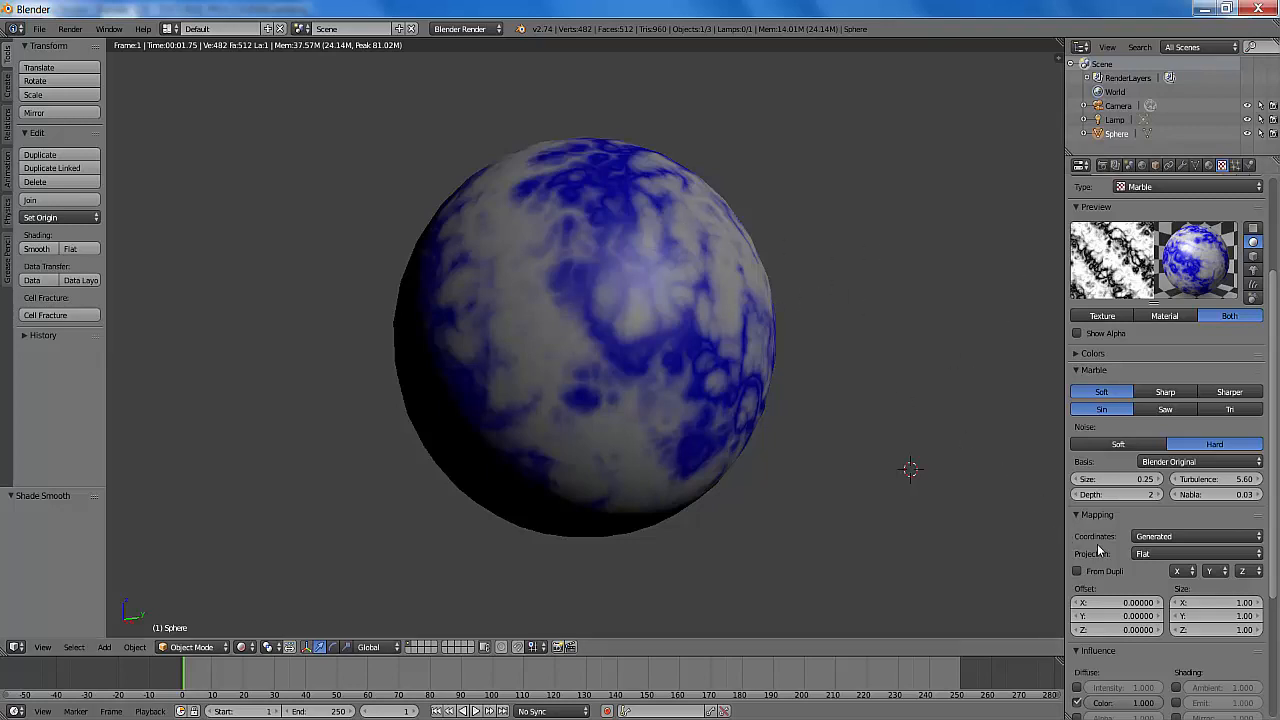
{"action": "left_click", "coordinate": [1259, 539]}
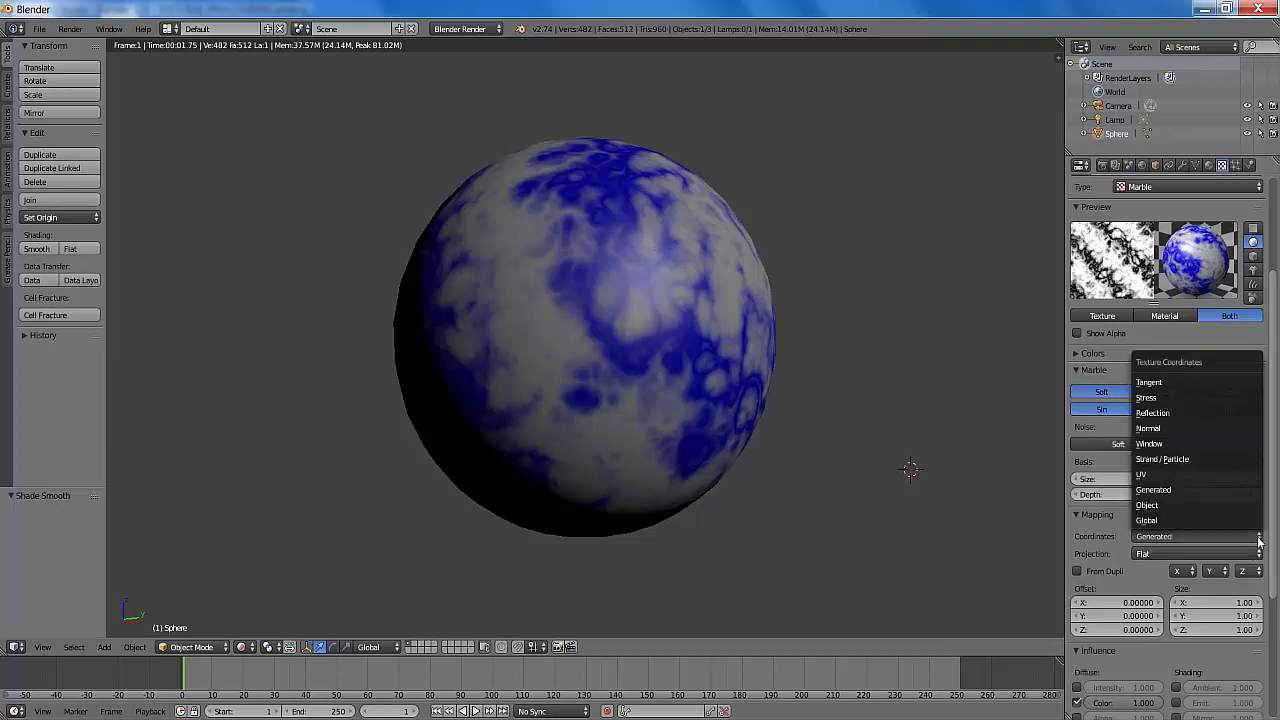
{"action": "left_click", "coordinate": [1260, 542]}
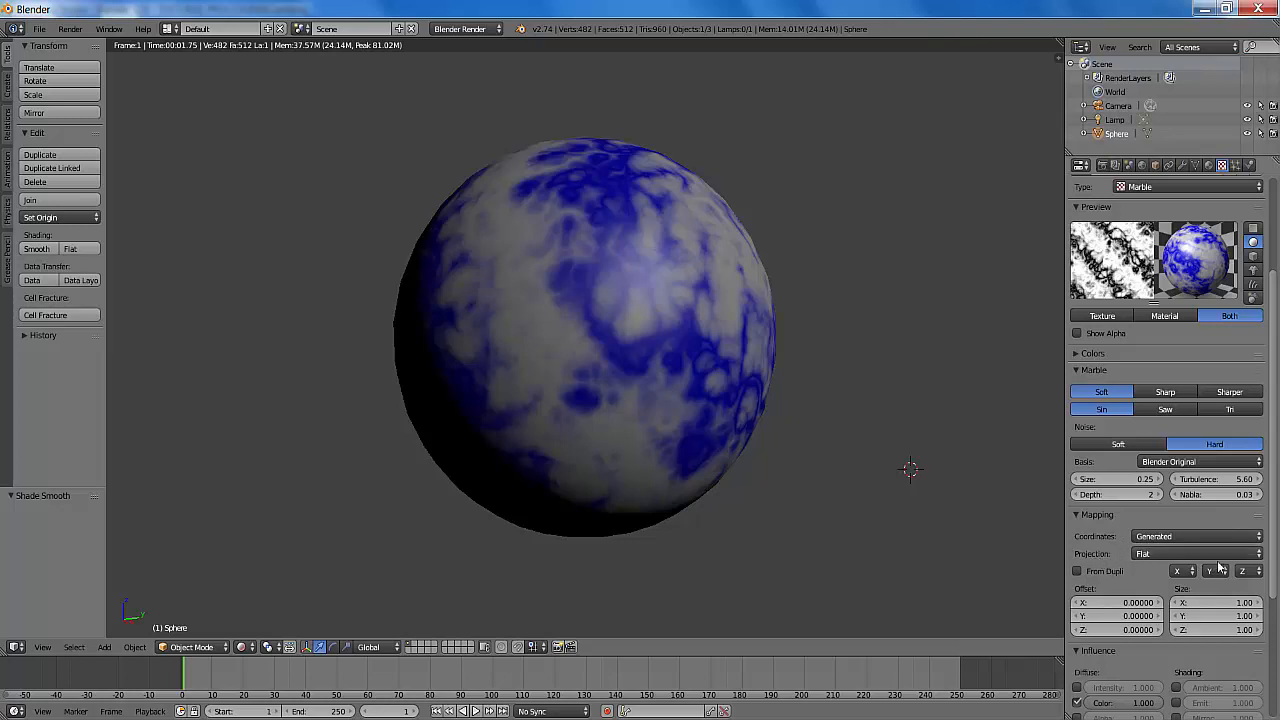
{"action": "left_click", "coordinate": [1257, 555]}
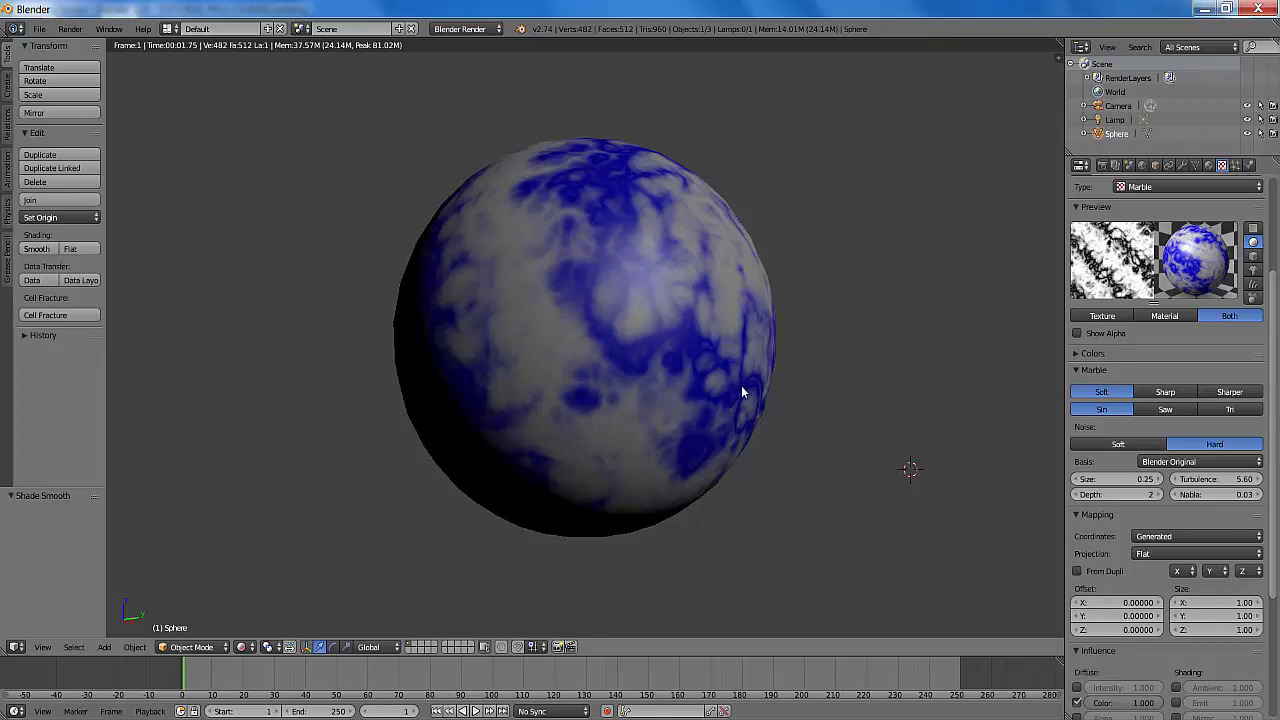
Try red and green as the Marble texture's influence color, and return it to blue.
{"action": "scroll", "coordinate": [1268, 345], "scroll_direction": "down", "scroll_amount": 5}
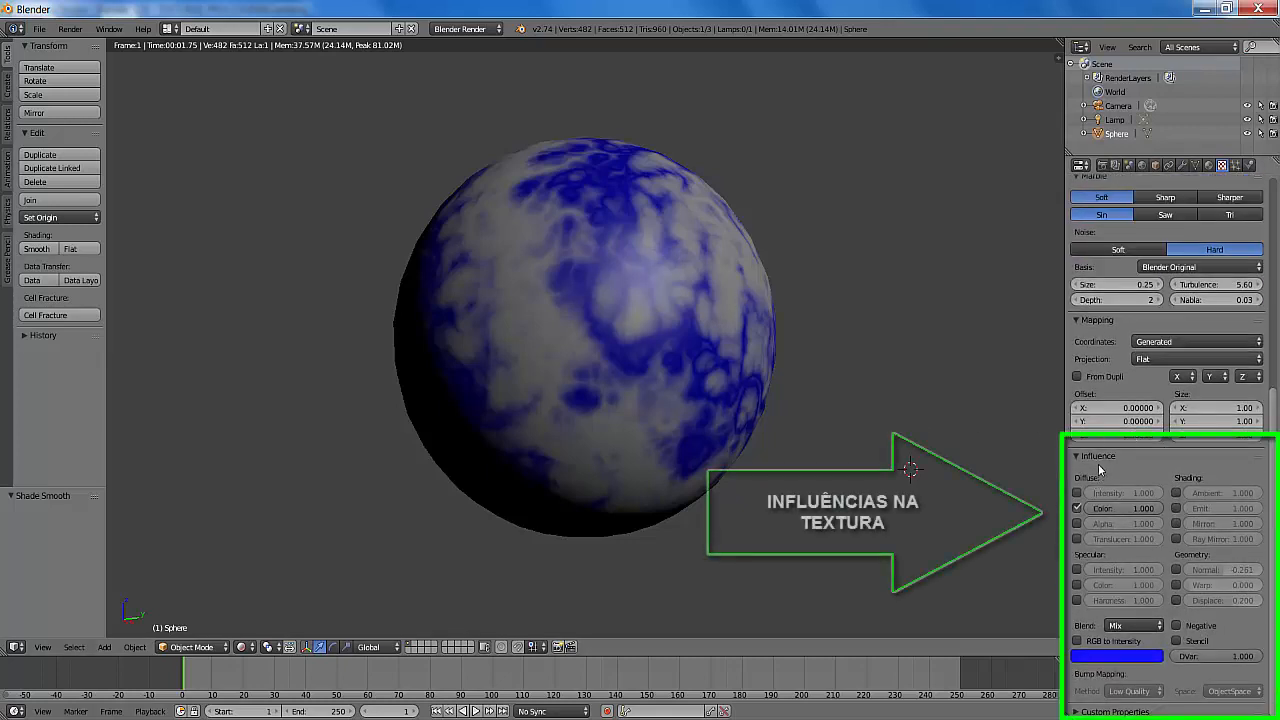
{"action": "left_click", "coordinate": [1114, 654]}
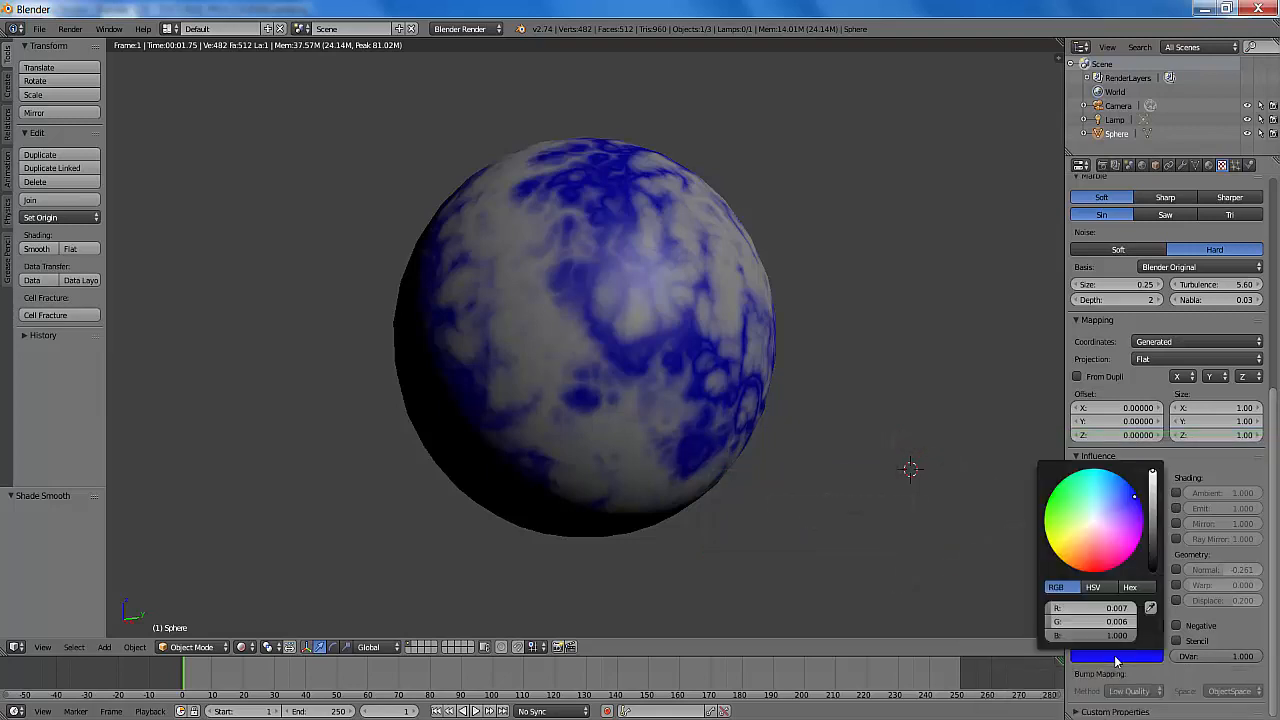
{"action": "left_click", "coordinate": [1090, 560]}
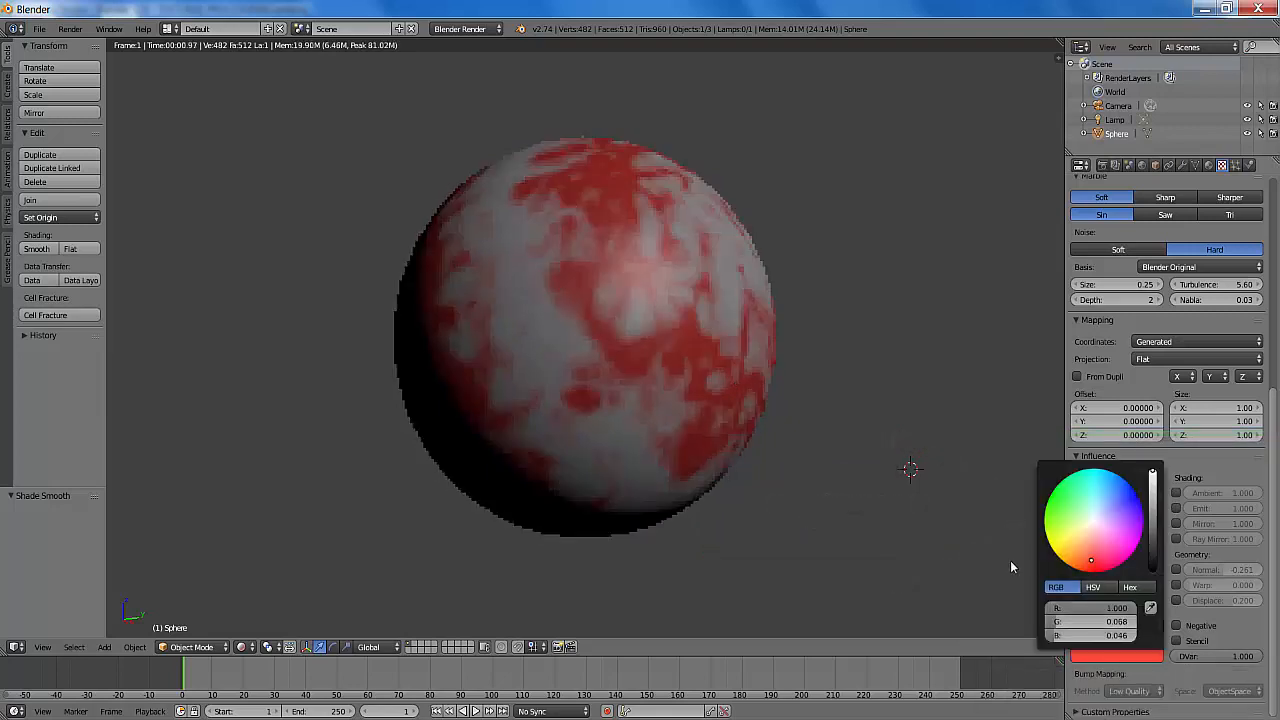
{"action": "left_click", "coordinate": [1112, 662]}
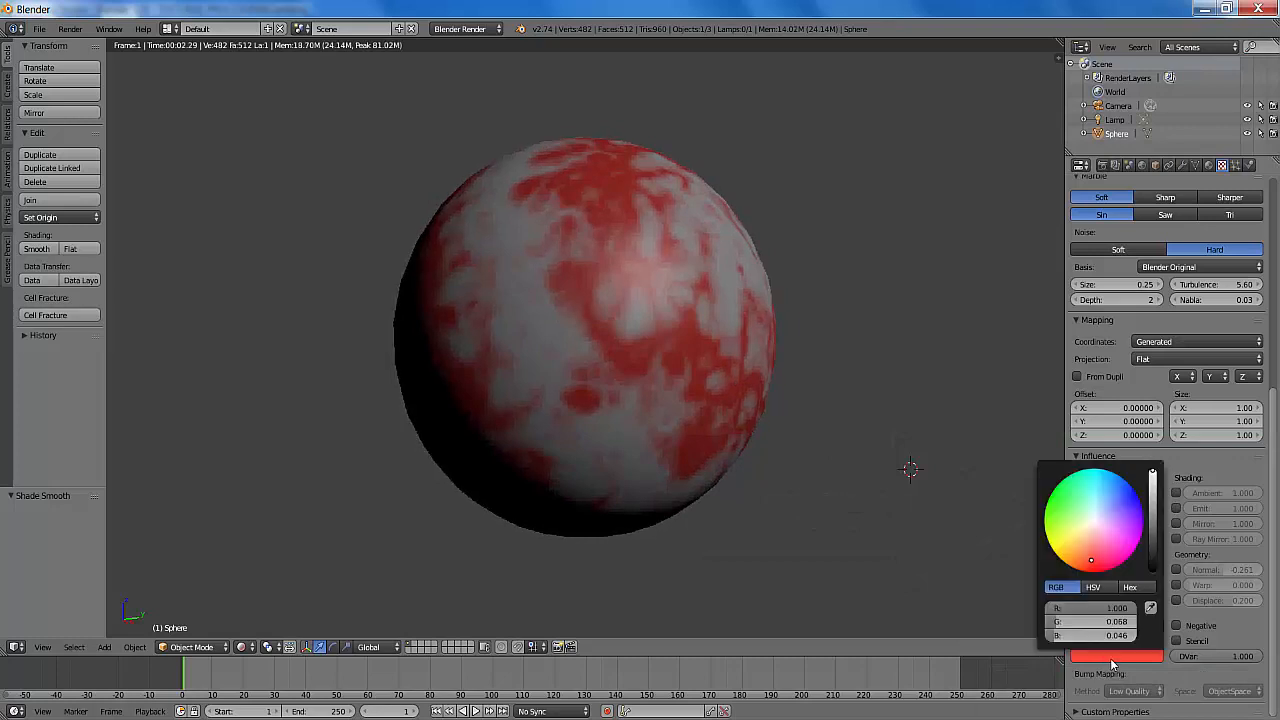
{"action": "left_click", "coordinate": [1055, 499]}
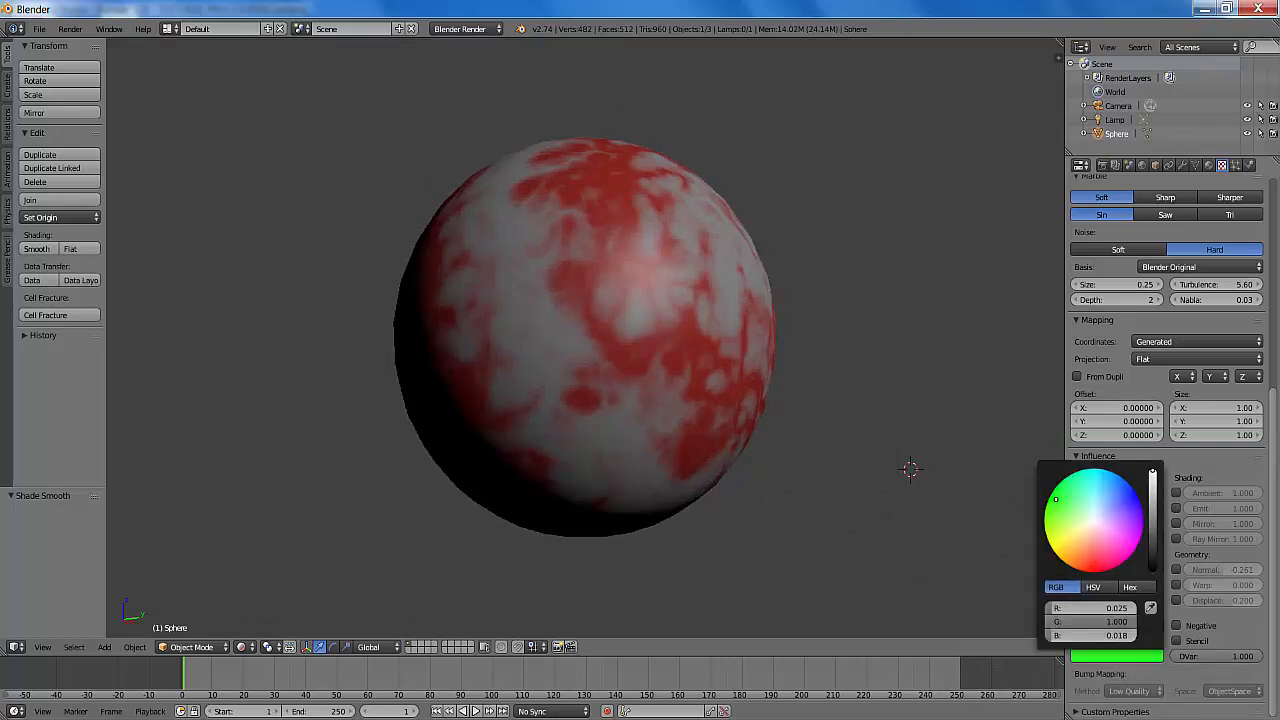
{"action": "left_click", "coordinate": [1121, 660]}
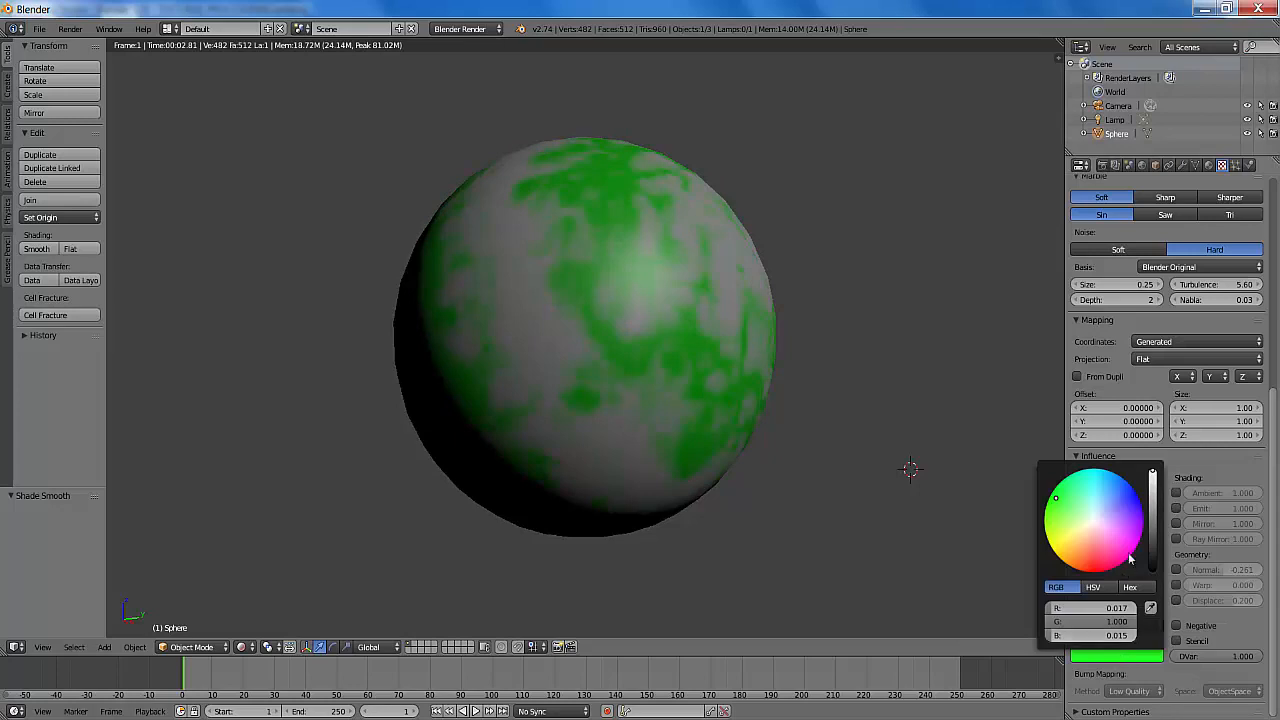
{"action": "left_click", "coordinate": [1131, 494]}
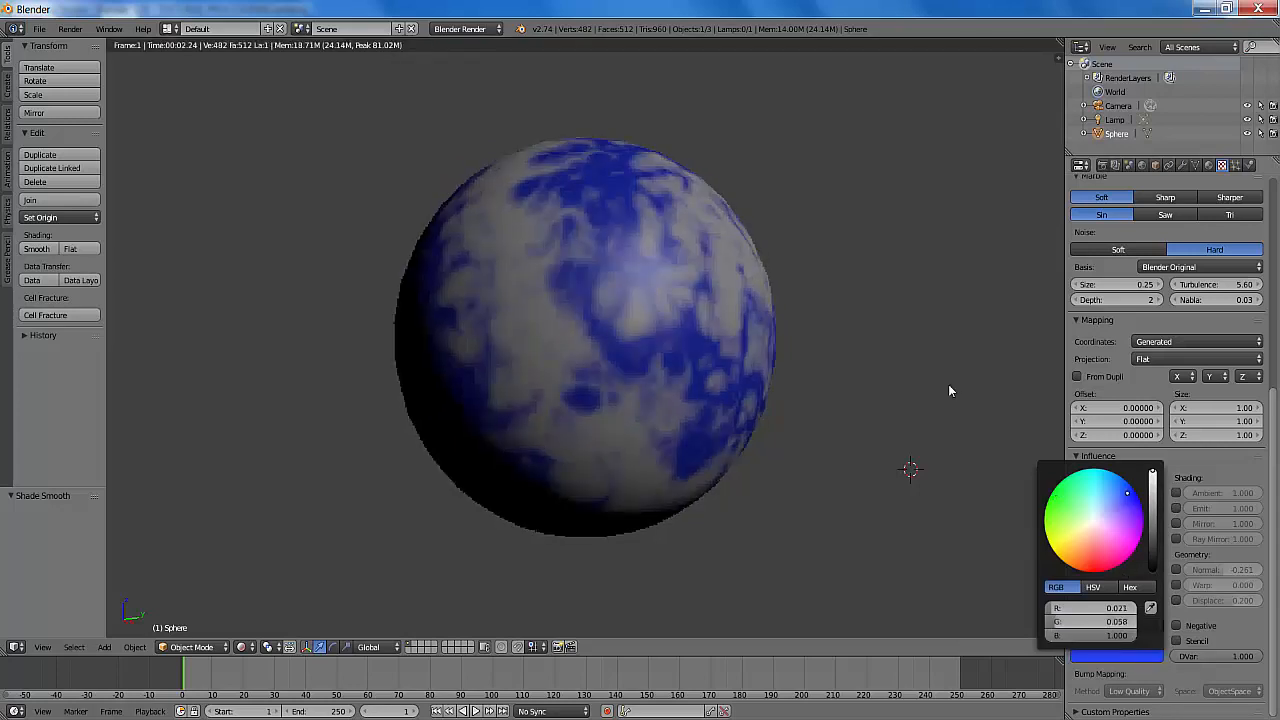
{"action": "left_click", "coordinate": [948, 385]}
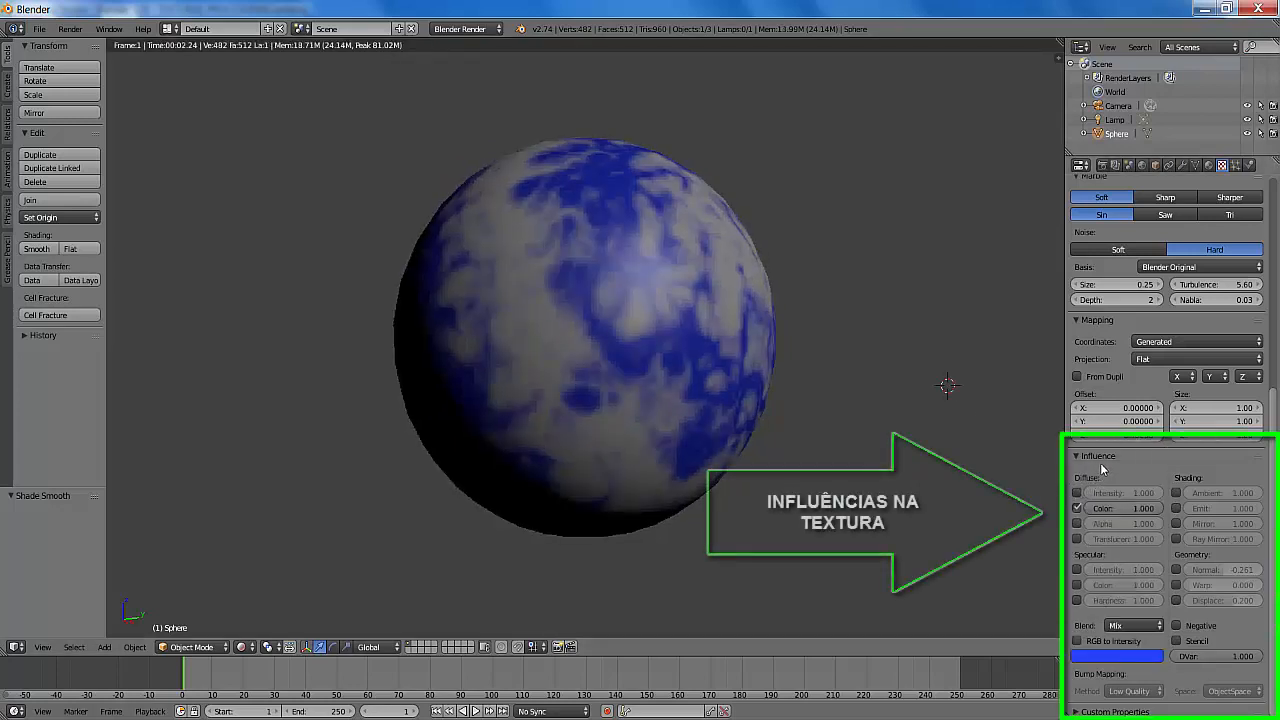
Try the diffuse Intensity and the shading Ambient and Emit influences on the texture, and turn all three off again.
{"action": "left_click", "coordinate": [1077, 493]}
{"action": "left_click", "coordinate": [1077, 508]}
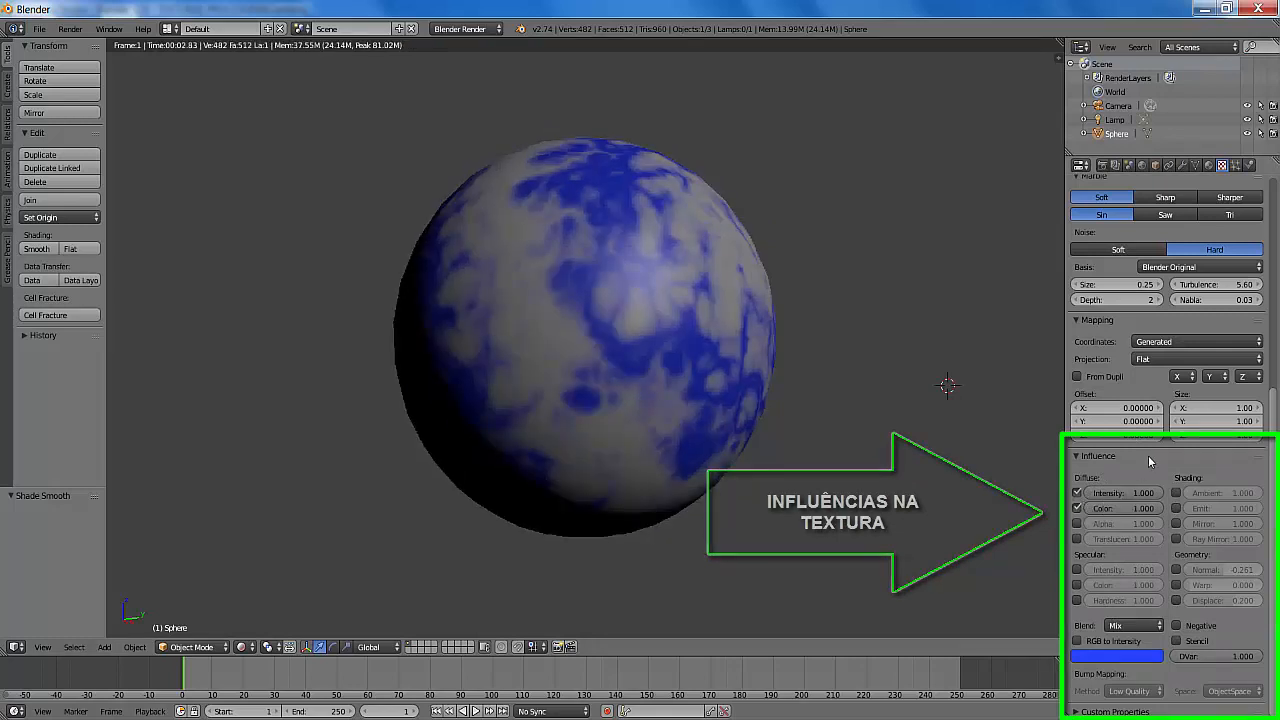
{"action": "left_click", "coordinate": [1176, 492]}
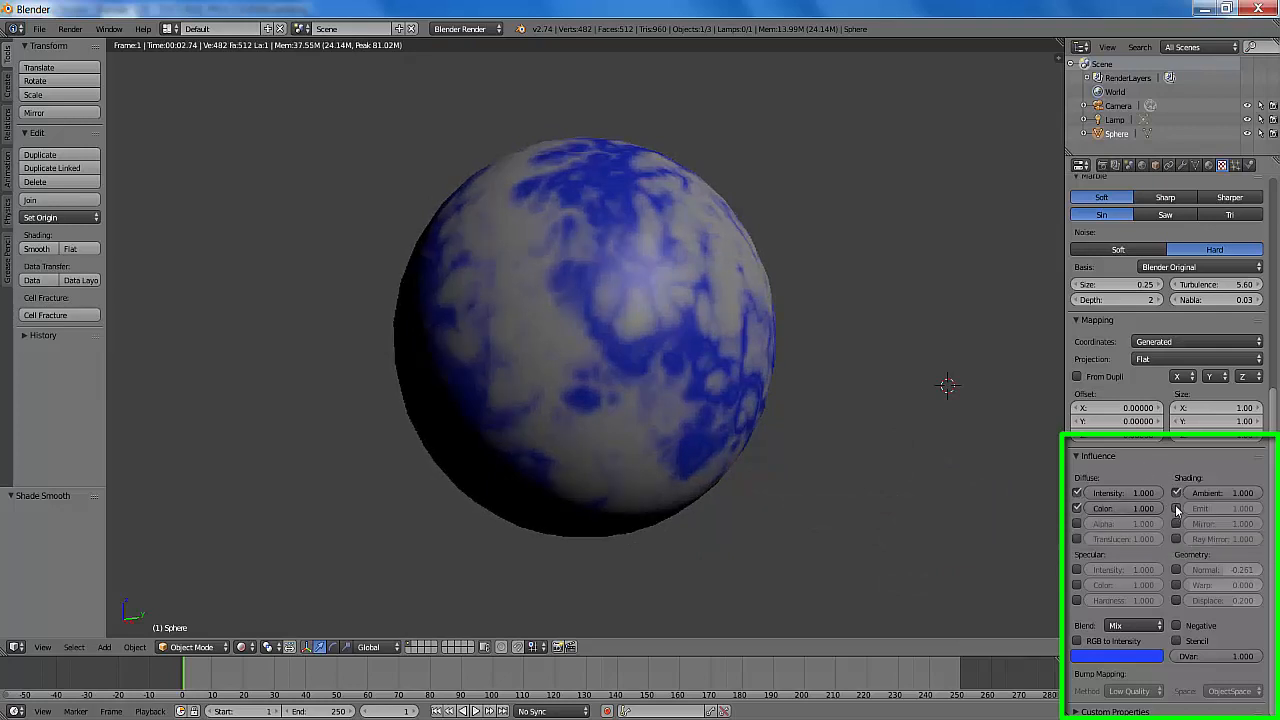
{"action": "left_click", "coordinate": [1176, 508]}
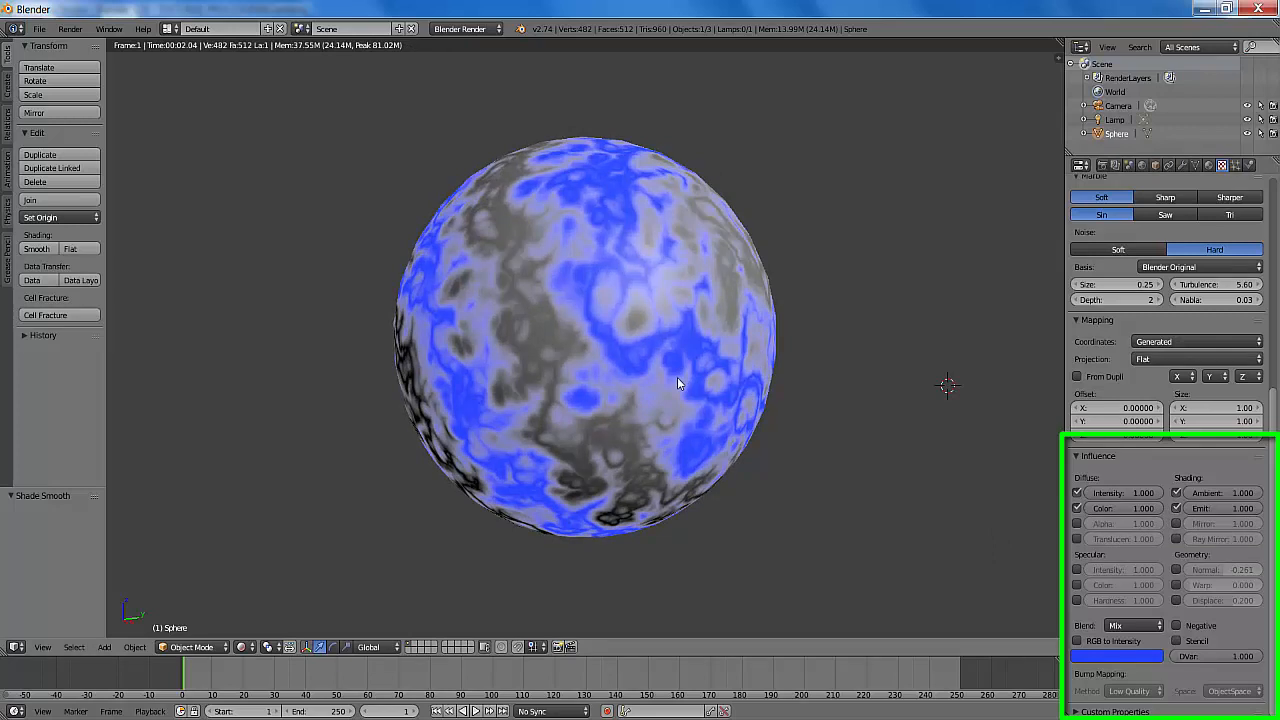
{"action": "left_click", "coordinate": [1176, 506]}
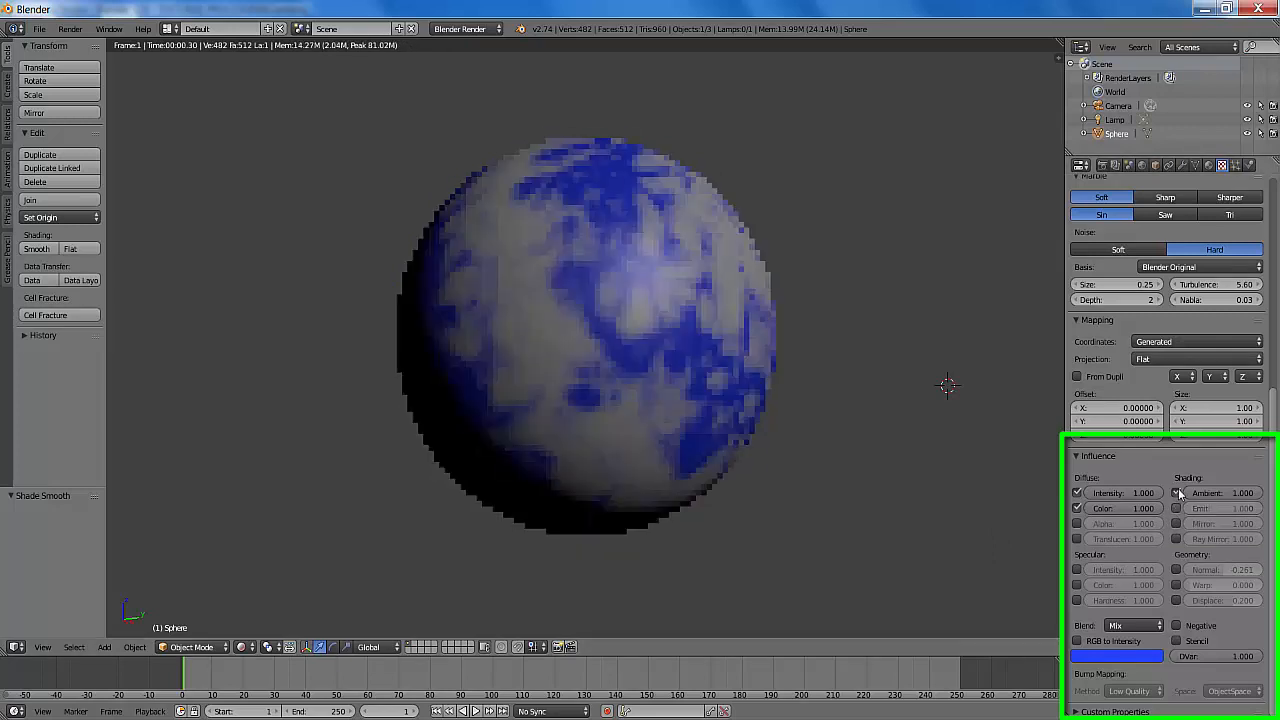
{"action": "left_click", "coordinate": [1078, 492]}
{"action": "left_click", "coordinate": [1077, 493]}
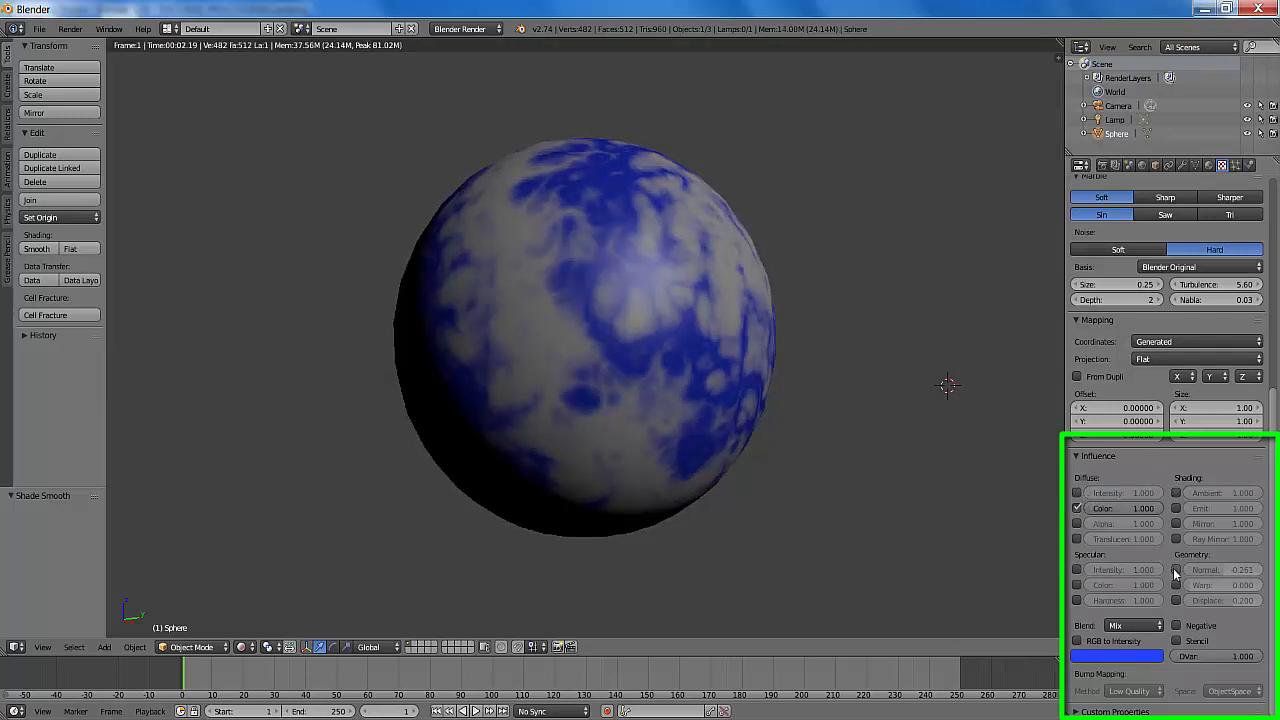
Enable the Normal influence of the Marble texture, toggling it off and on once to compare the surface relief.
{"action": "left_click", "coordinate": [1176, 569]}
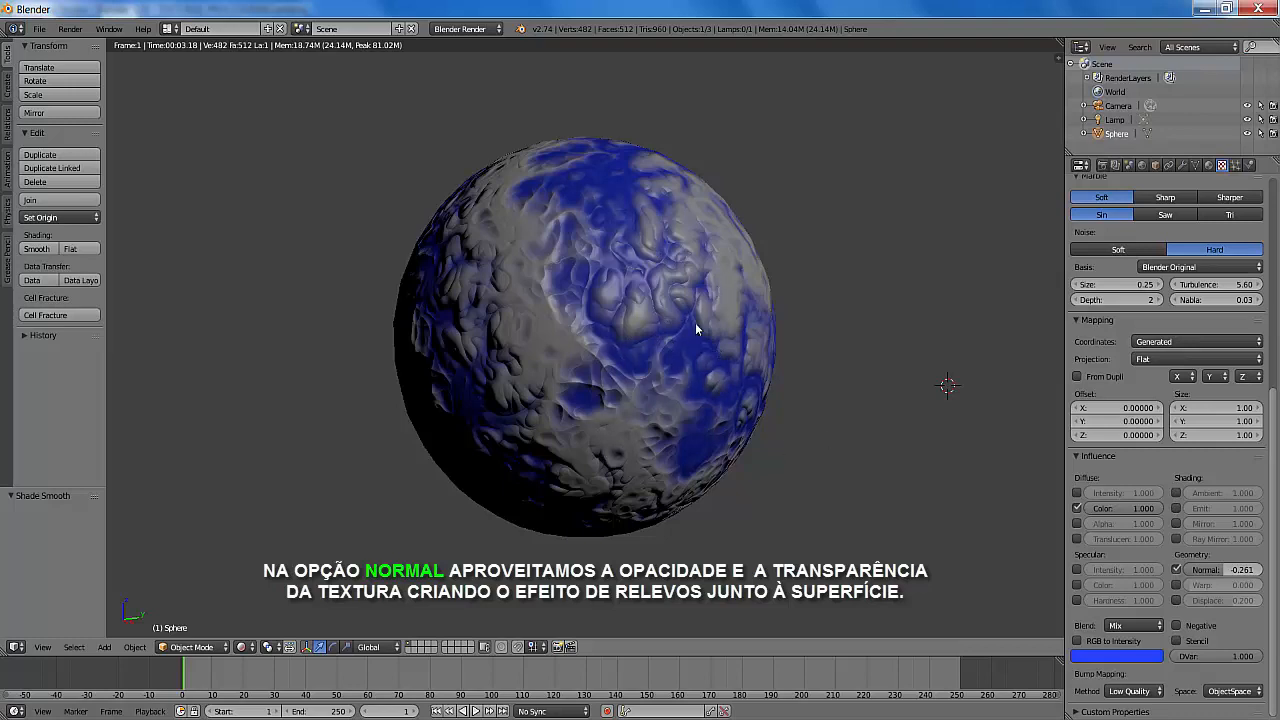
{"action": "scroll", "coordinate": [678, 327], "scroll_direction": "up", "scroll_amount": 1}
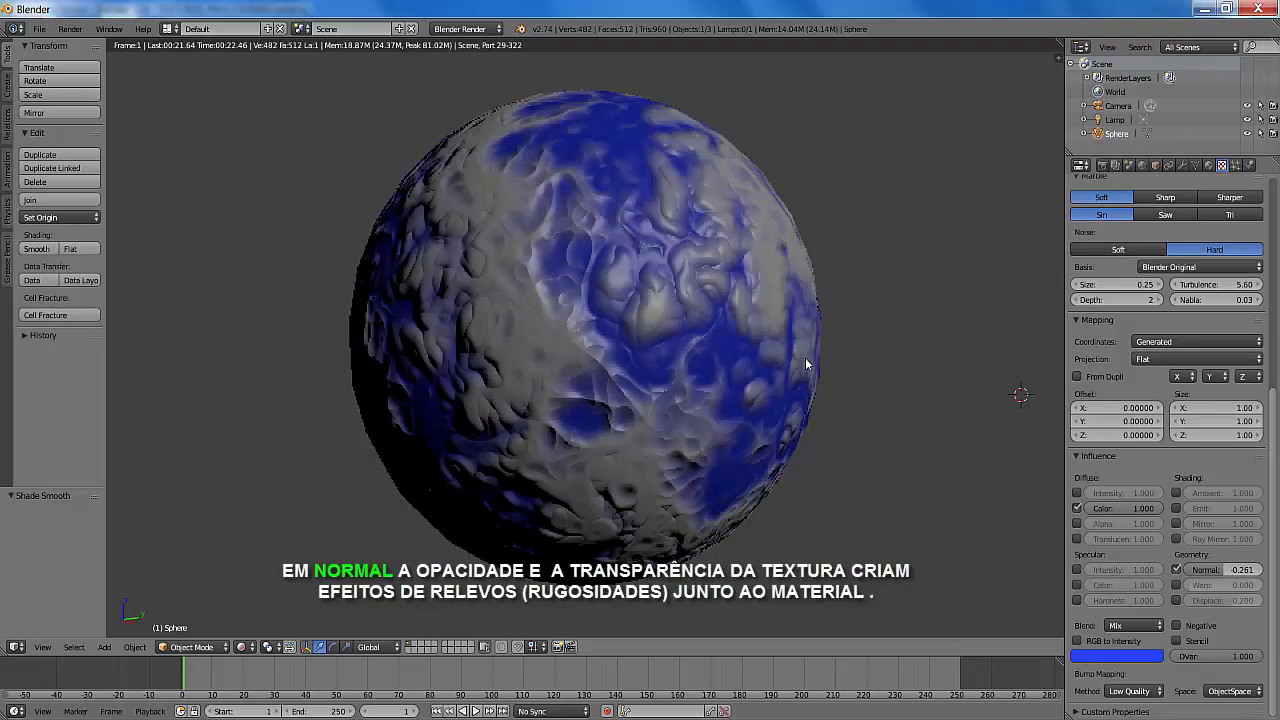
{"action": "left_click", "coordinate": [1176, 568]}
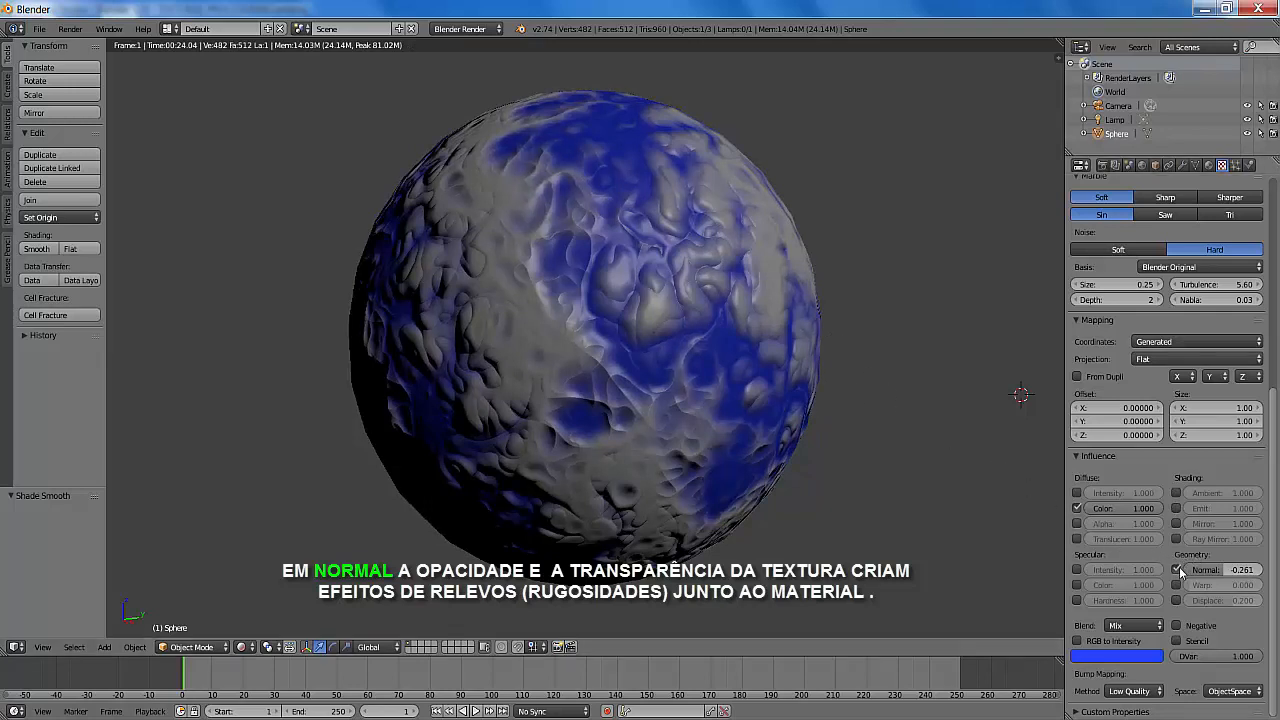
{"action": "left_click", "coordinate": [1177, 569]}
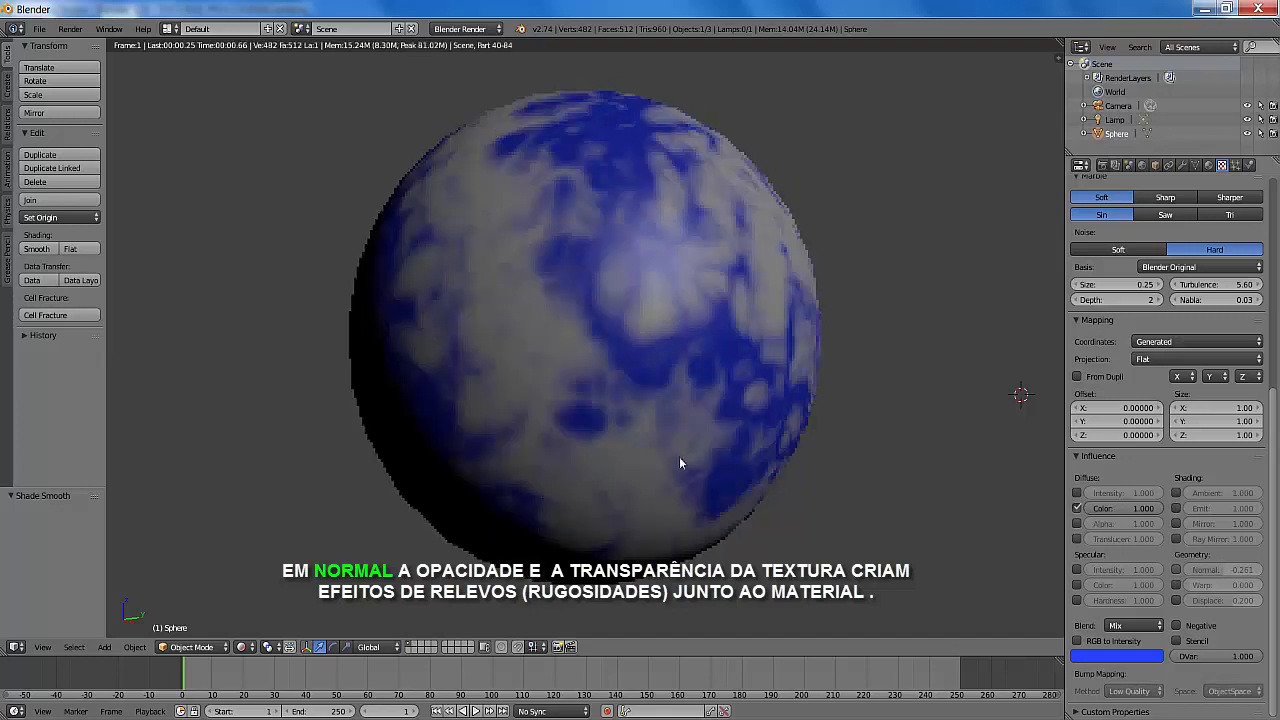
{"action": "left_click", "coordinate": [1176, 569]}
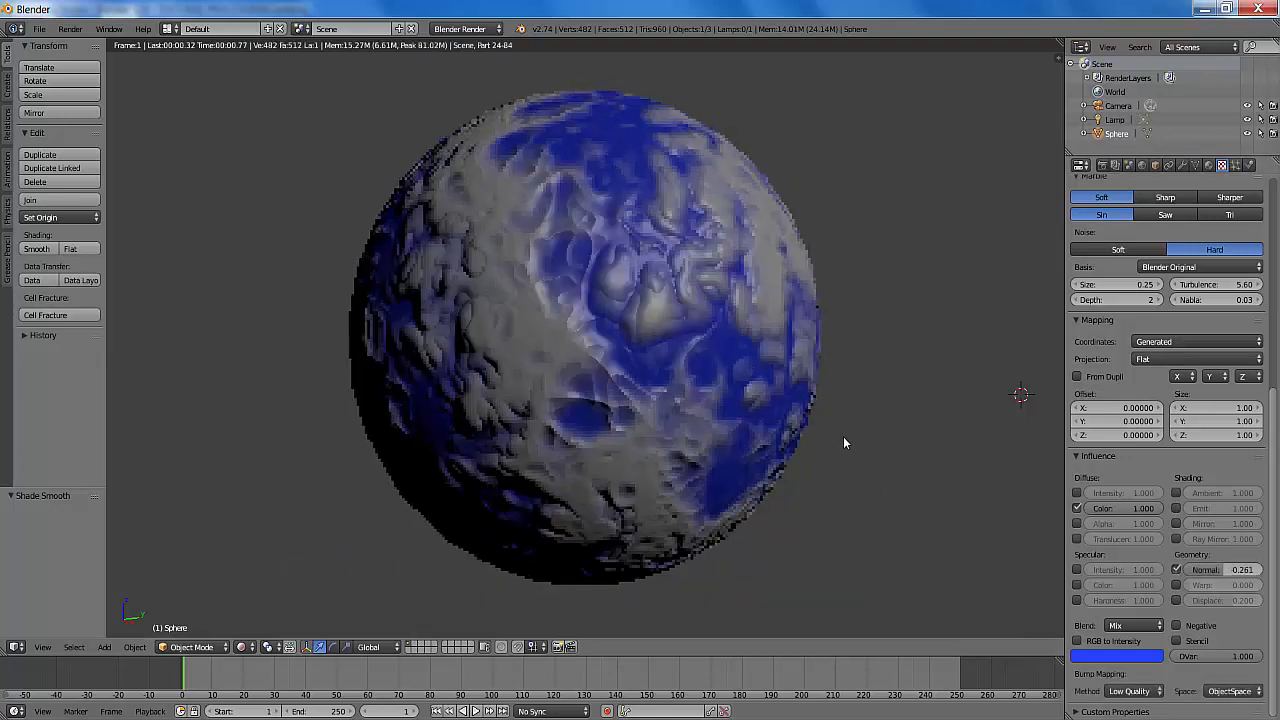
Change the Marble texture's influence color to magenta (R 0.762, G 0.014, B 1.000).
{"action": "left_click", "coordinate": [1118, 656]}
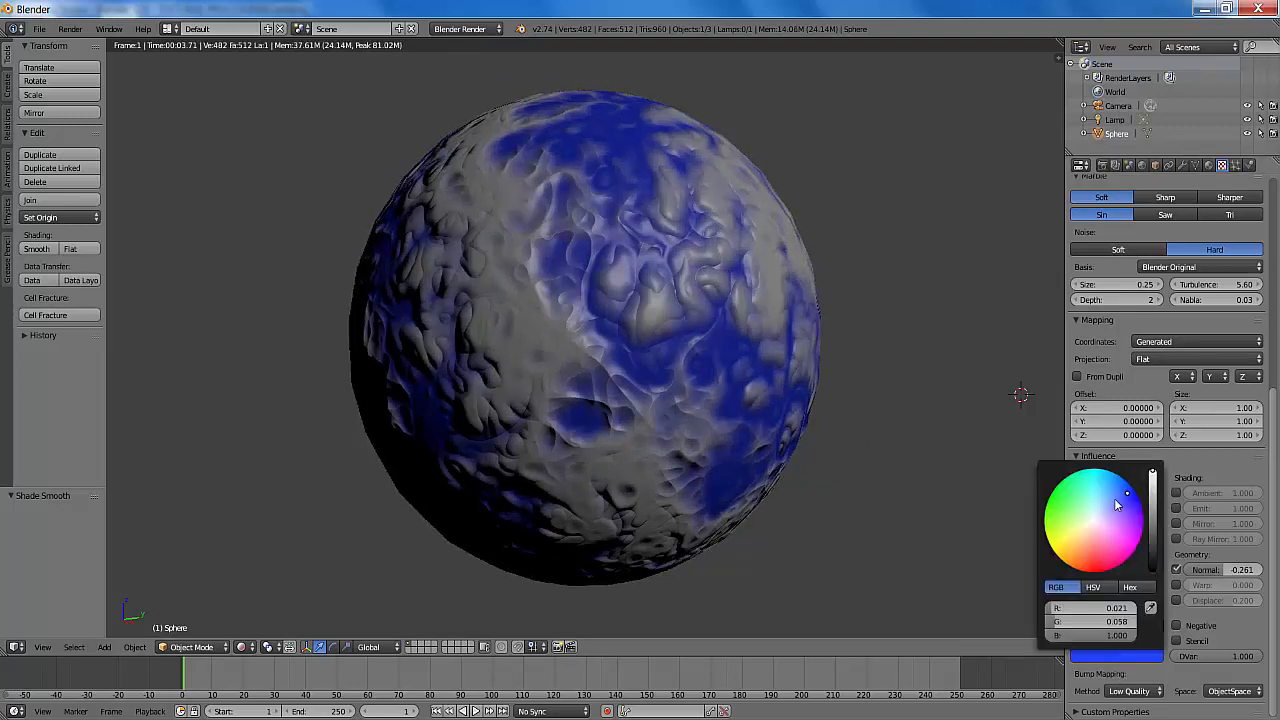
{"action": "left_click", "coordinate": [1135, 538]}
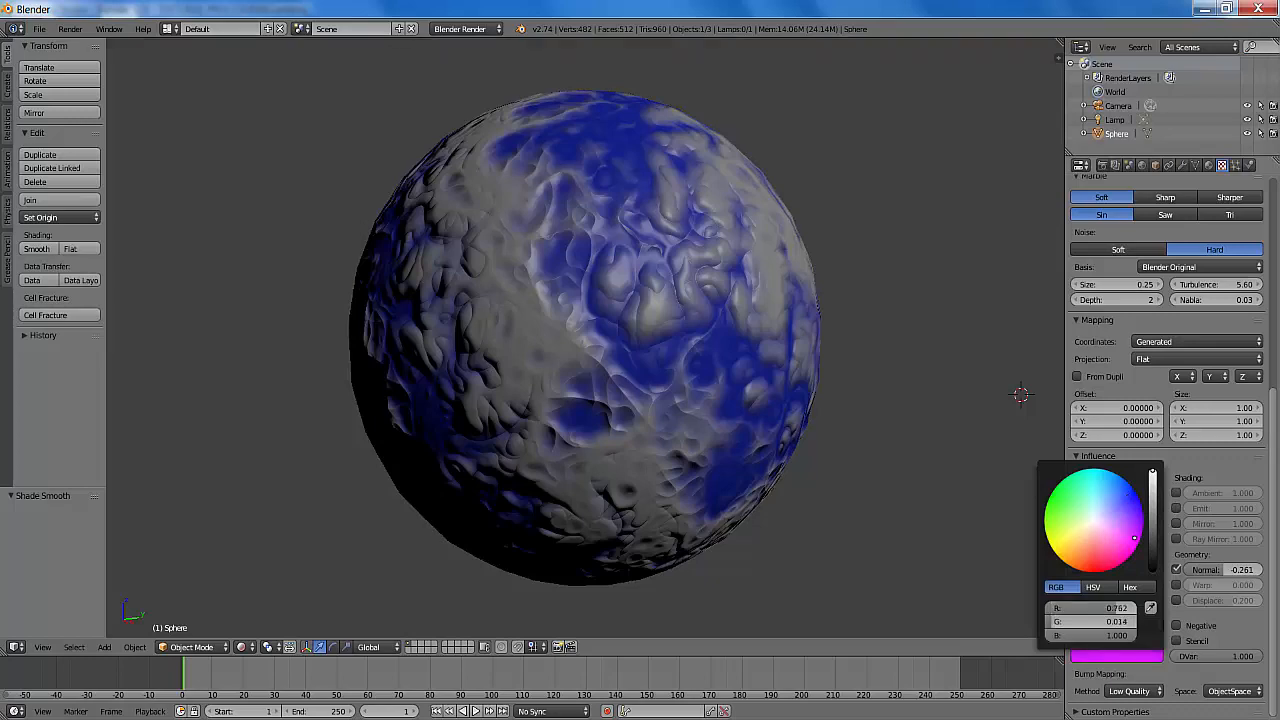
Try green (R 0.053, G 1.000, B 0.143) as the Marble texture's influence color, and change it to blue.
{"action": "left_click", "coordinate": [1120, 656]}
{"action": "left_click", "coordinate": [1066, 494]}
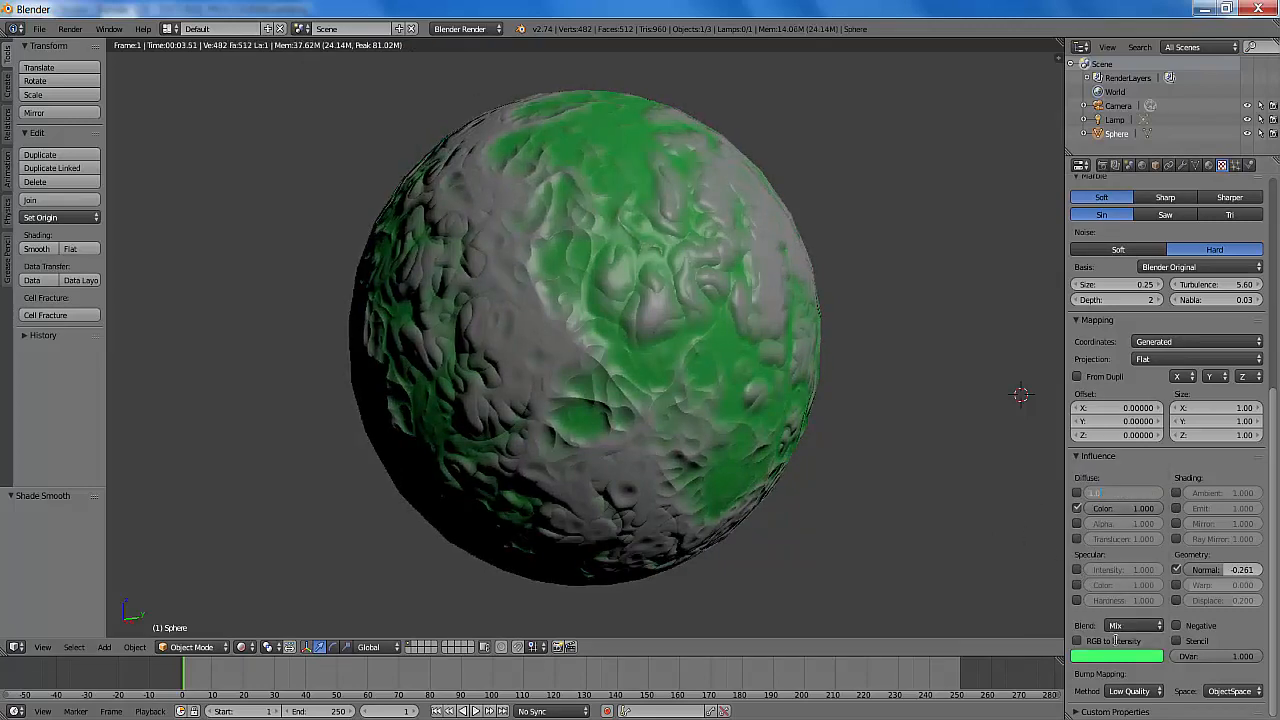
{"action": "left_click", "coordinate": [1117, 652]}
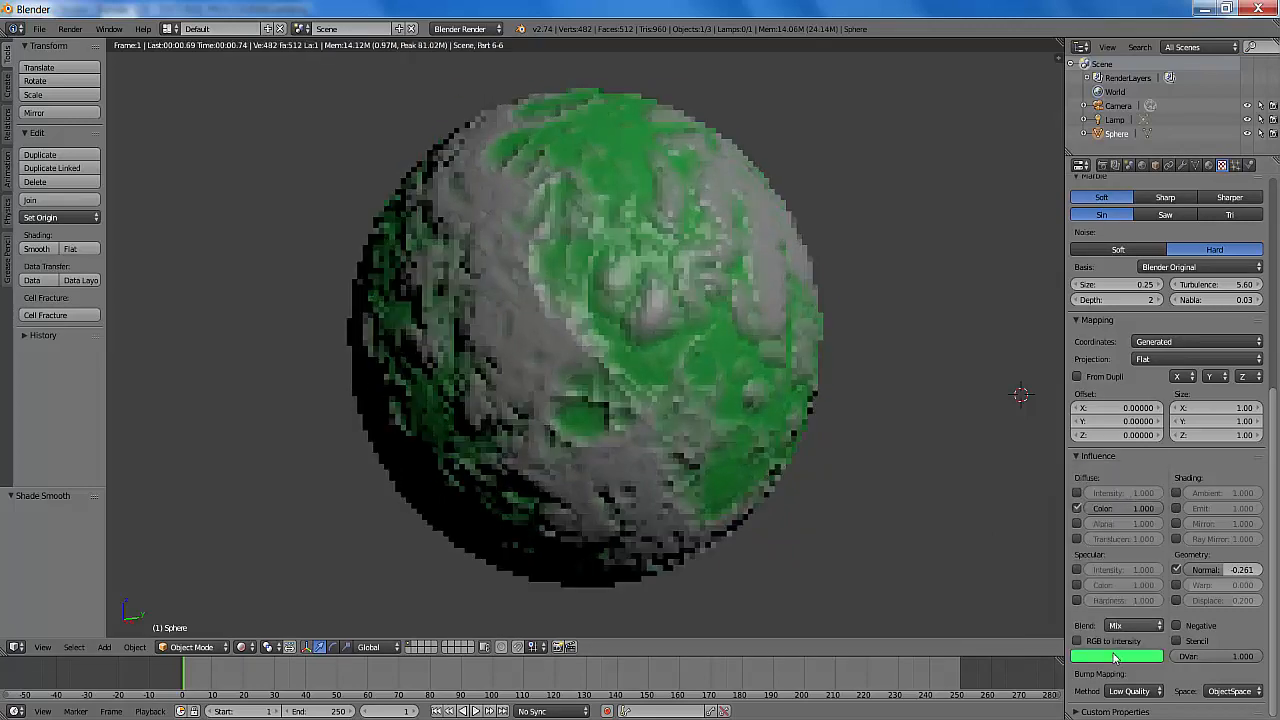
{"action": "left_click", "coordinate": [1115, 657]}
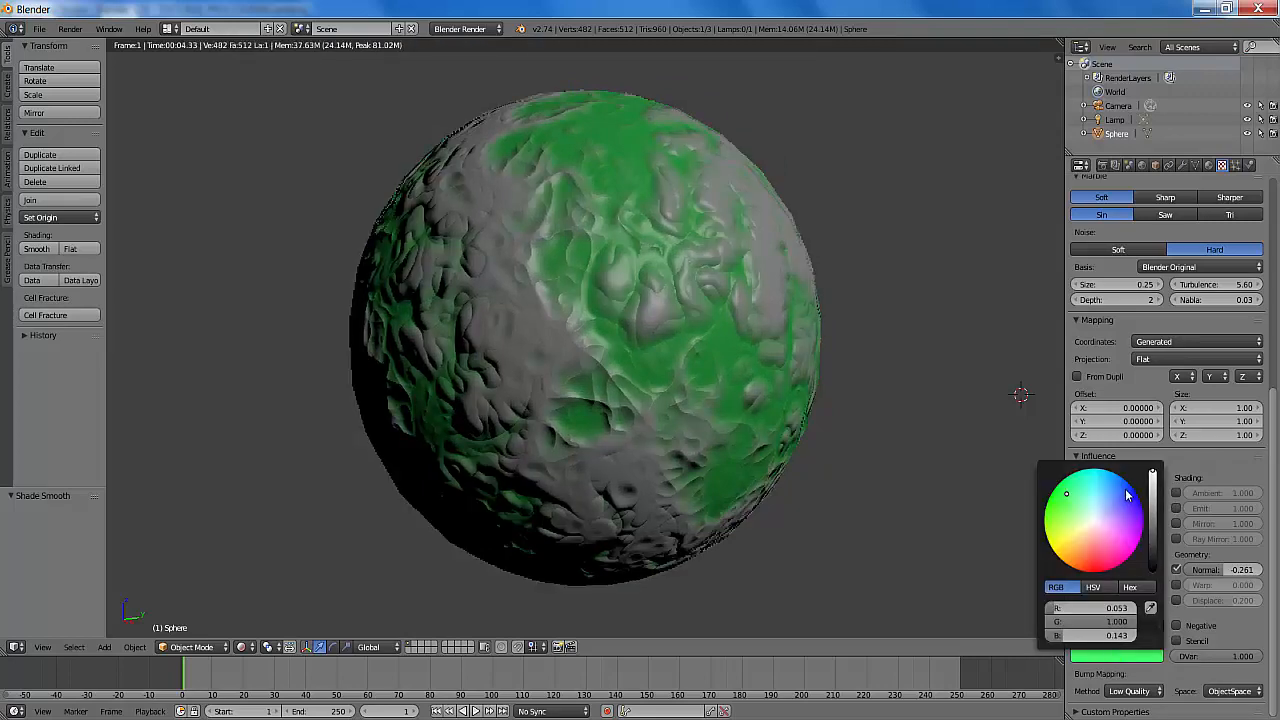
{"action": "left_click", "coordinate": [1126, 491]}
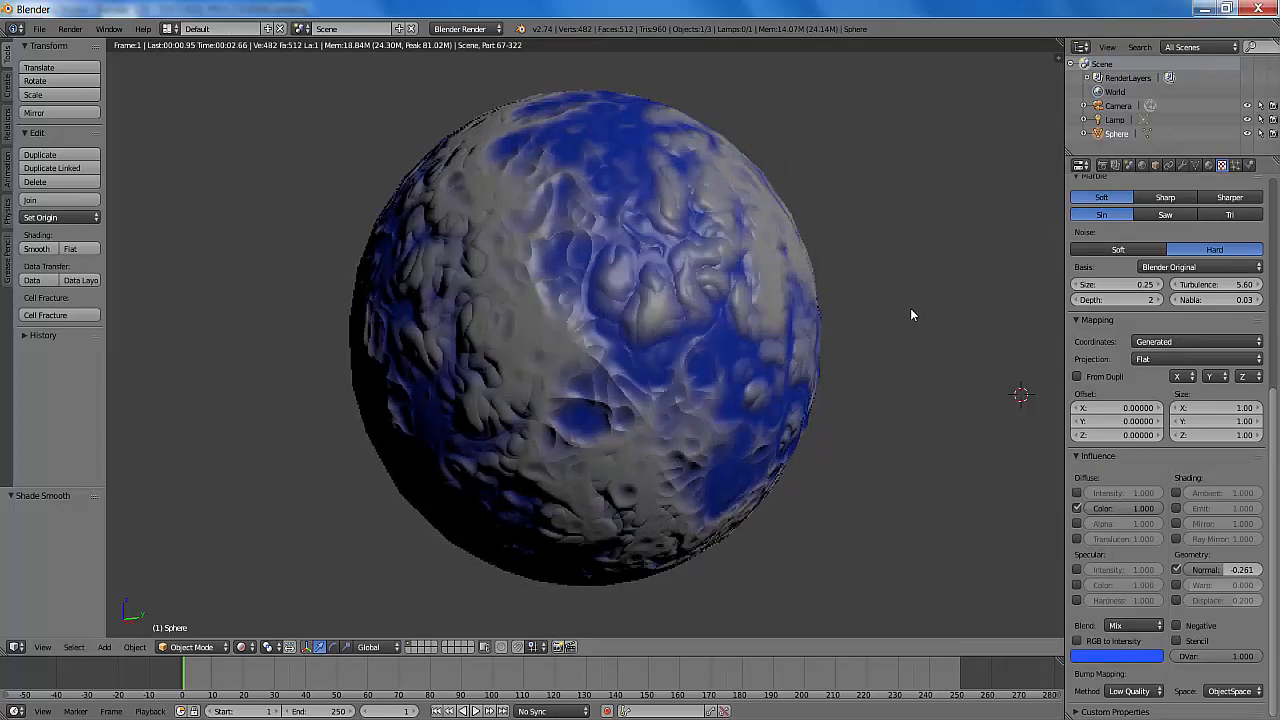
Examine the sphere's relief up close and expand the Marble texture's Colors settings to review RGB Multiply, Brightness, Contrast and Saturation.
{"action": "scroll", "coordinate": [975, 330], "scroll_direction": "up", "scroll_amount": 3}
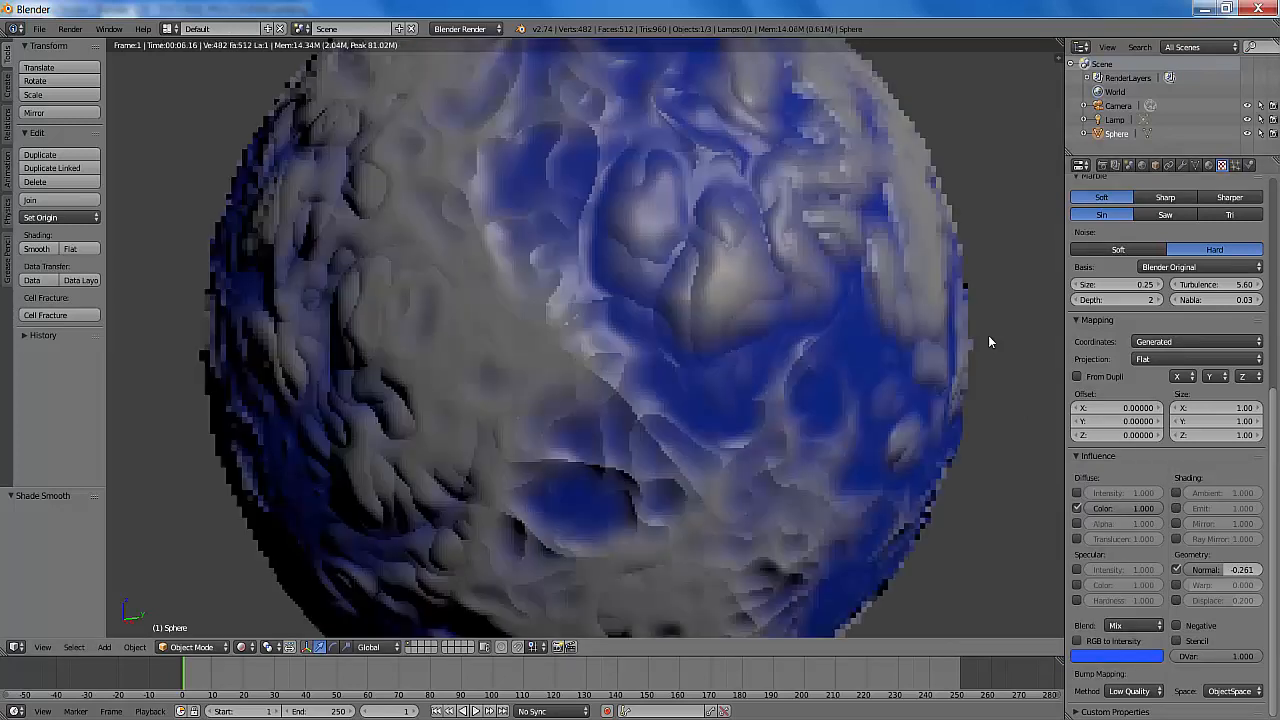
{"action": "scroll", "coordinate": [990, 342], "scroll_direction": "down", "scroll_amount": 4}
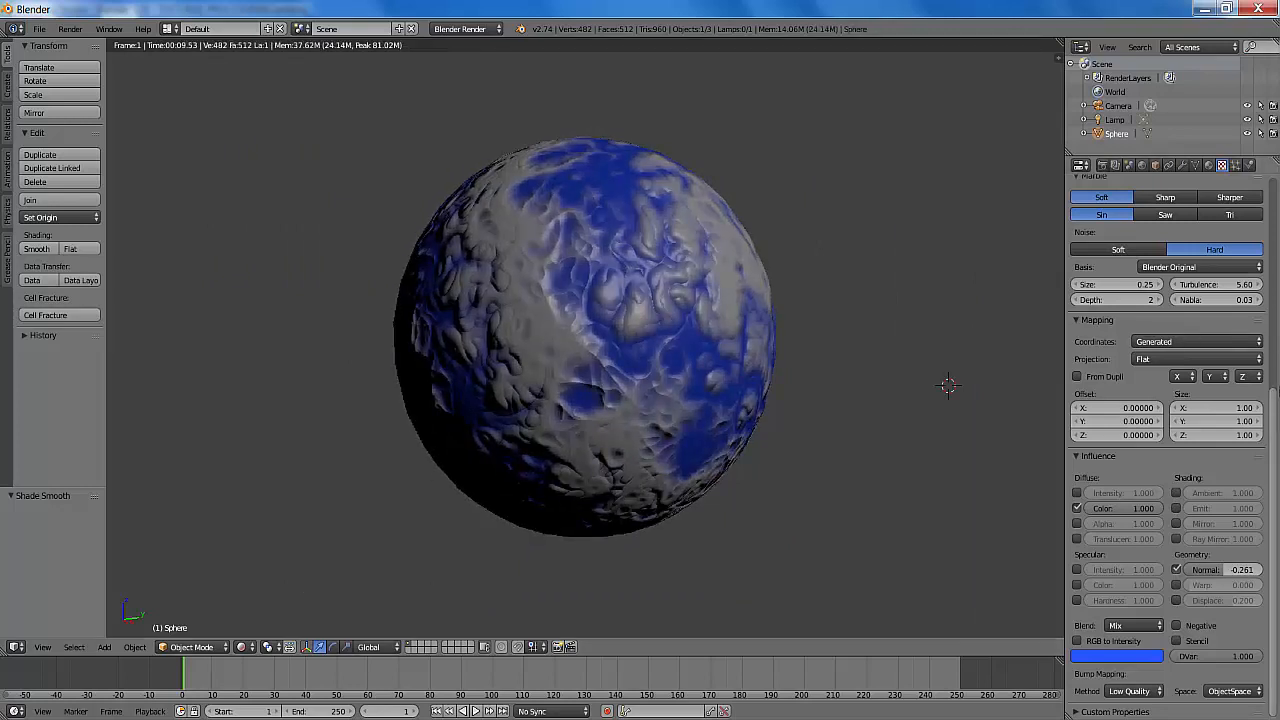
{"action": "scroll", "coordinate": [1277, 398], "scroll_direction": "up", "scroll_amount": 2}
{"action": "scroll", "coordinate": [1201, 371], "scroll_direction": "up", "scroll_amount": 10}
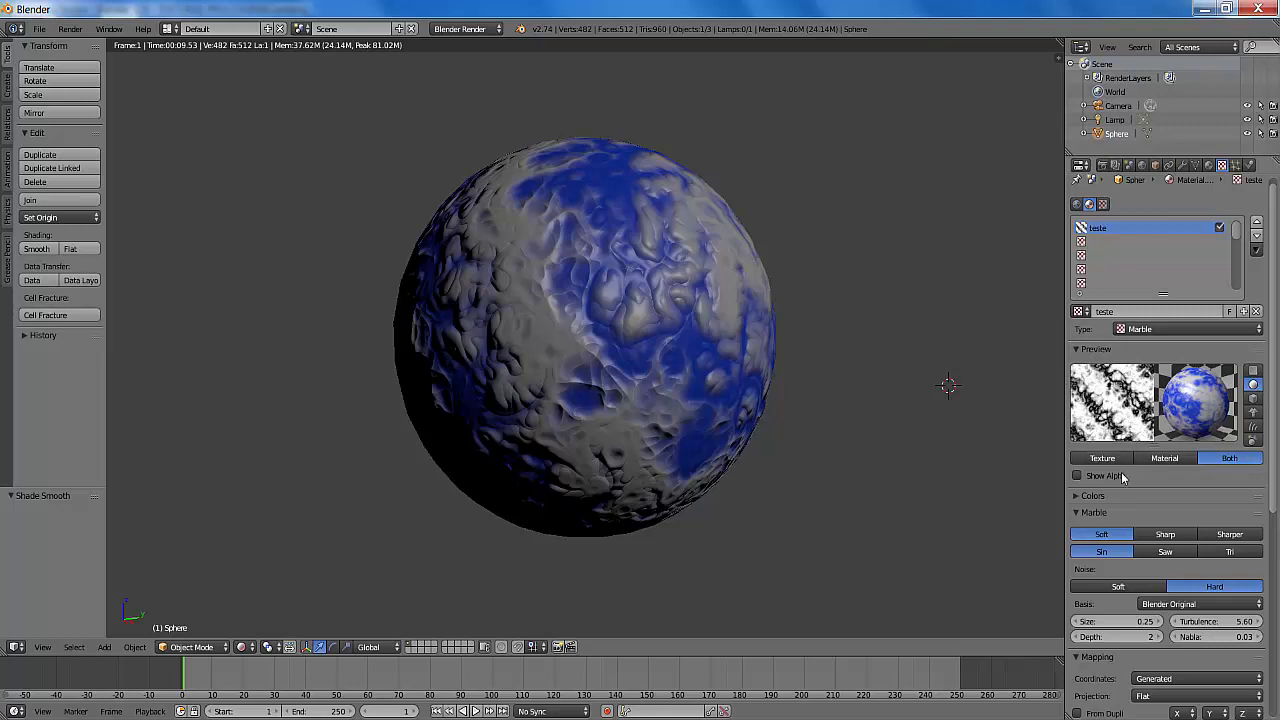
{"action": "scroll", "coordinate": [1121, 490], "scroll_direction": "down", "scroll_amount": 1}
{"action": "left_click", "coordinate": [1076, 469]}
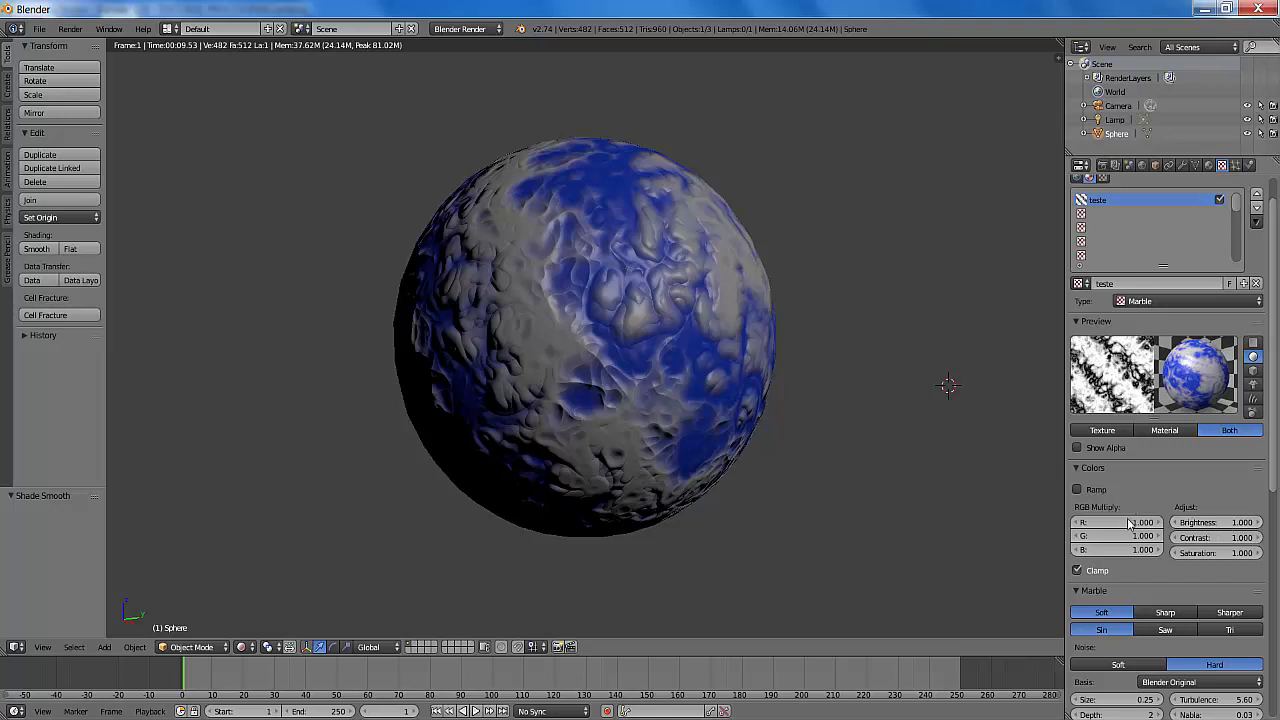
{"action": "scroll", "coordinate": [1150, 572], "scroll_direction": "down", "scroll_amount": 4}
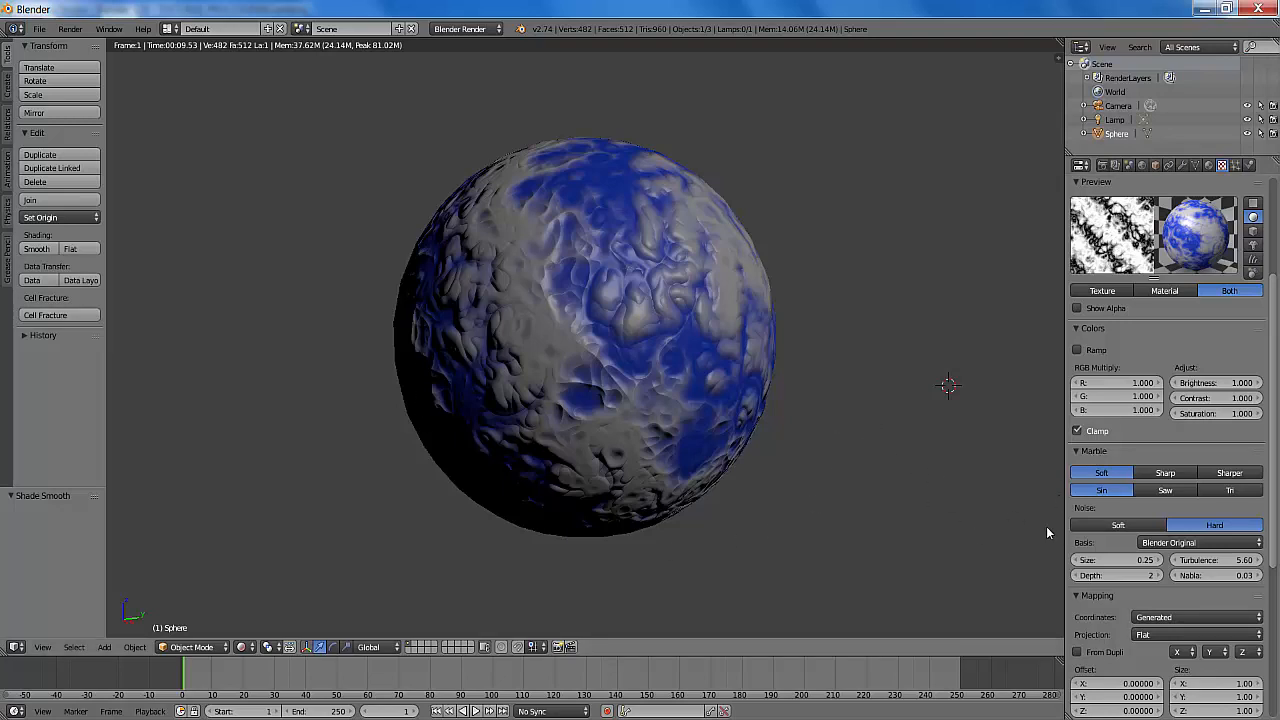
{"action": "scroll", "coordinate": [1046, 526], "scroll_direction": "down", "scroll_amount": 2}
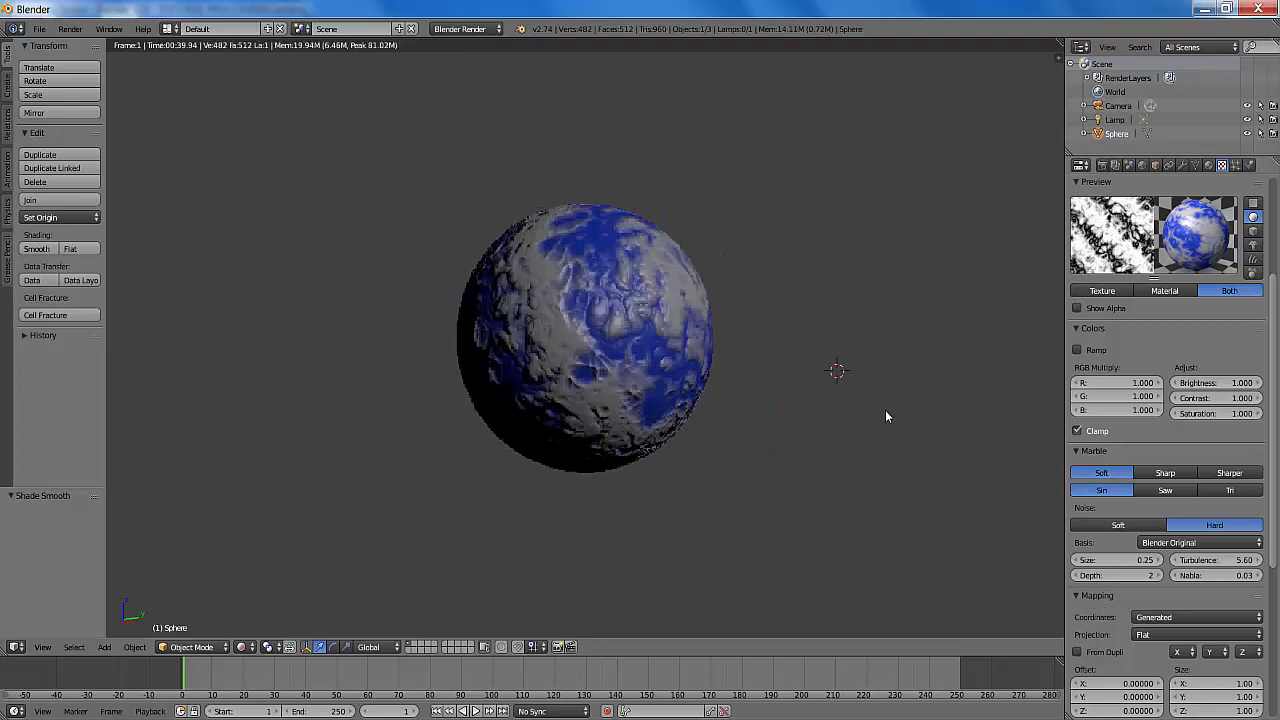
{"action": "scroll", "coordinate": [885, 416], "scroll_direction": "up", "scroll_amount": 2}
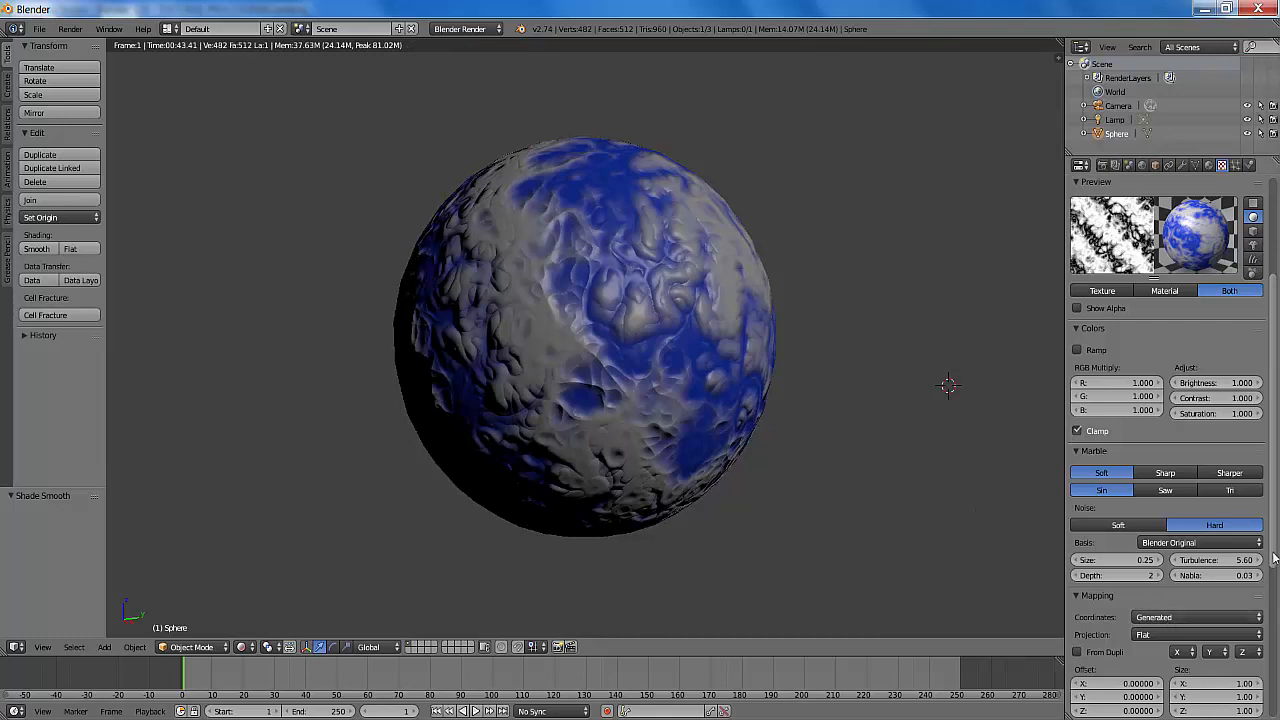
{"action": "scroll", "coordinate": [1275, 558], "scroll_direction": "down", "scroll_amount": 6}
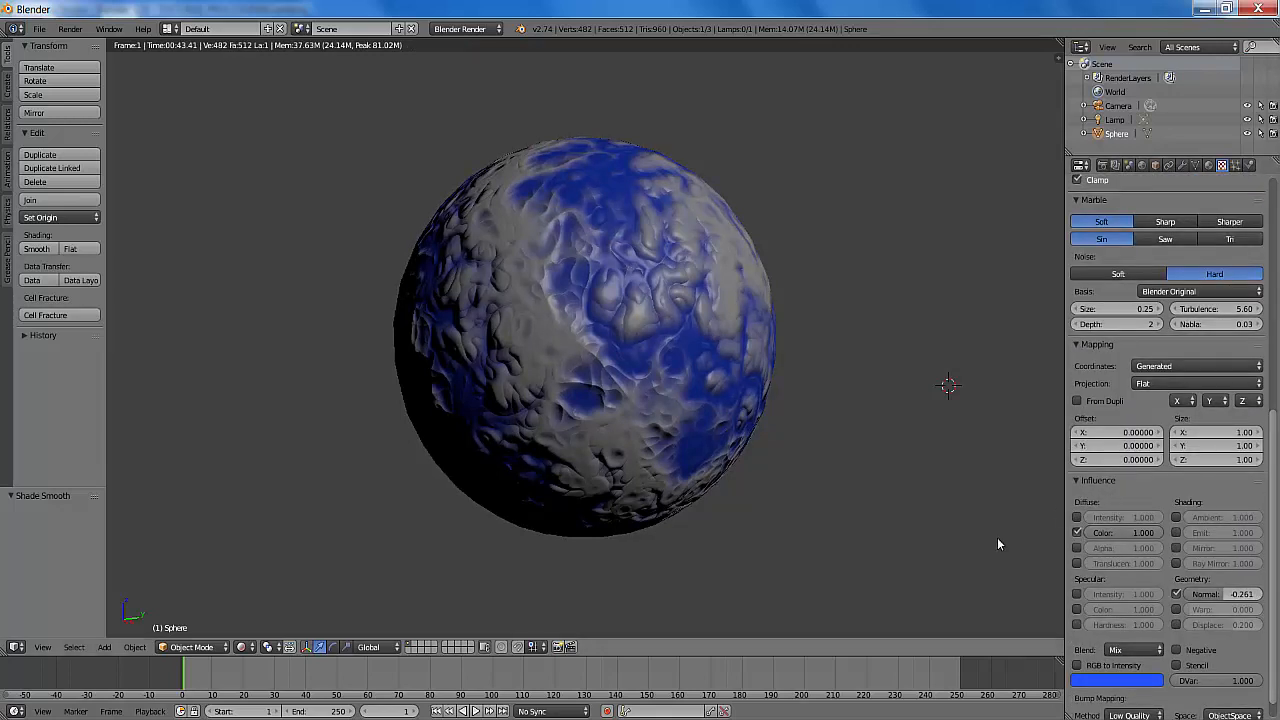